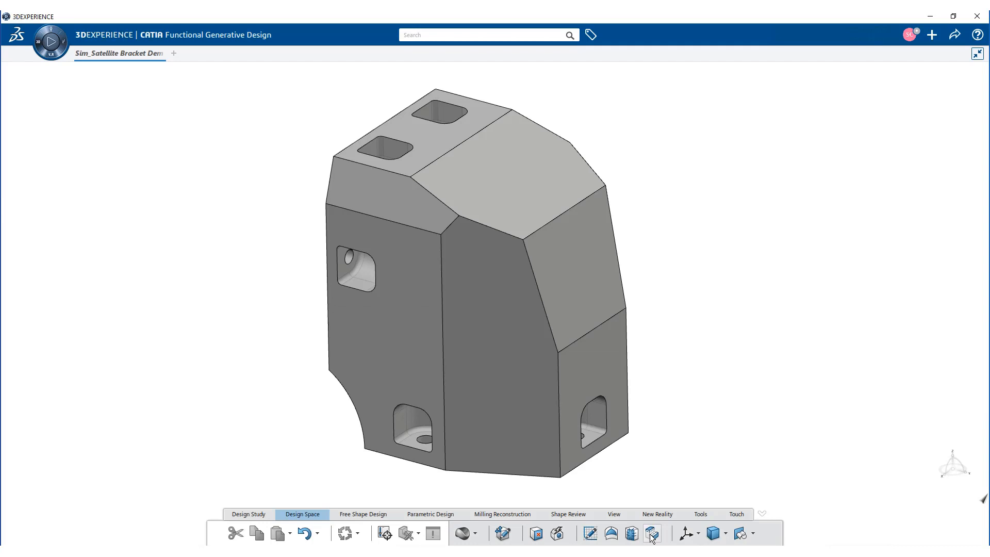
# Step: Partition the bracket's design space around all its cylinder faces with a 3 mm offset
pyautogui.click(651, 535)
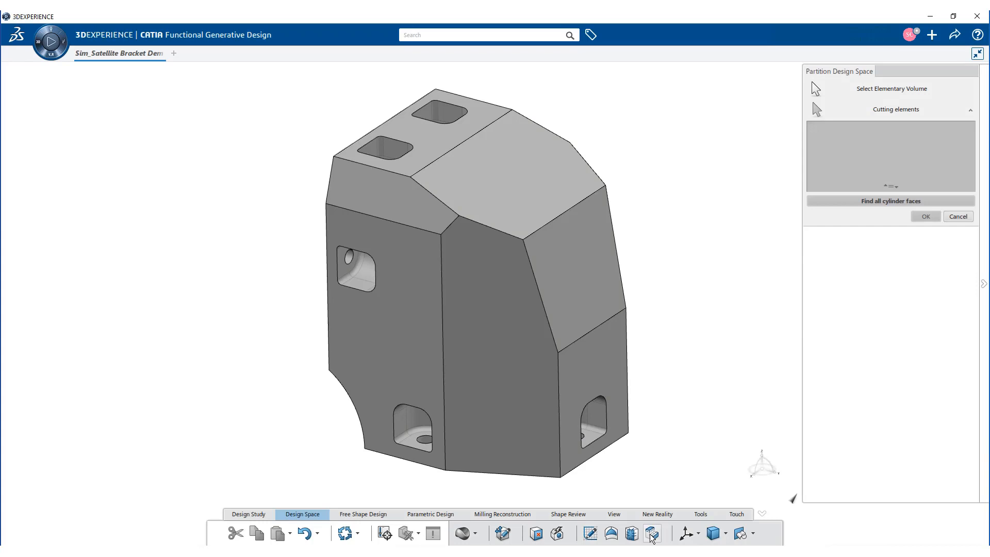
pyautogui.click(539, 384)
pyautogui.click(866, 202)
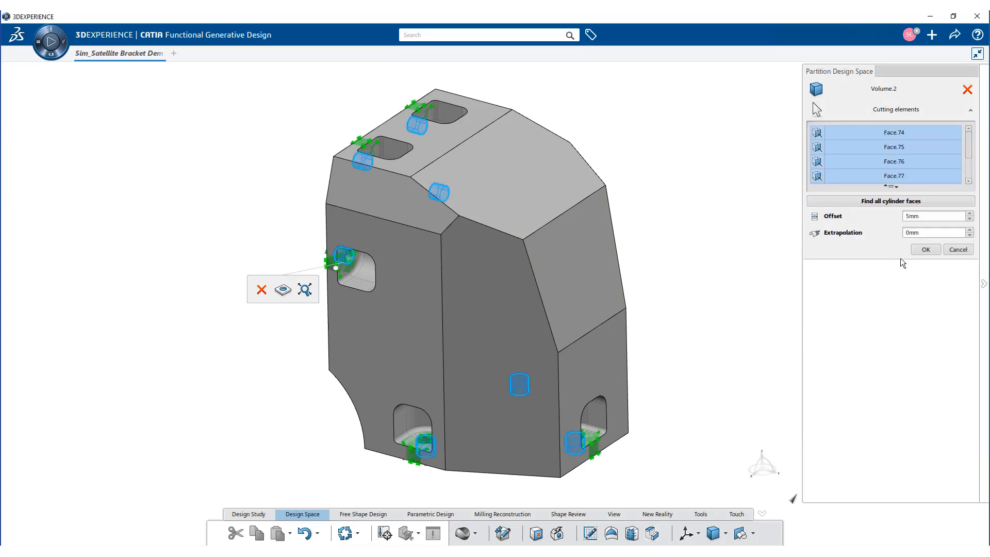
pyautogui.click(969, 218)
pyautogui.click(970, 219)
pyautogui.click(926, 250)
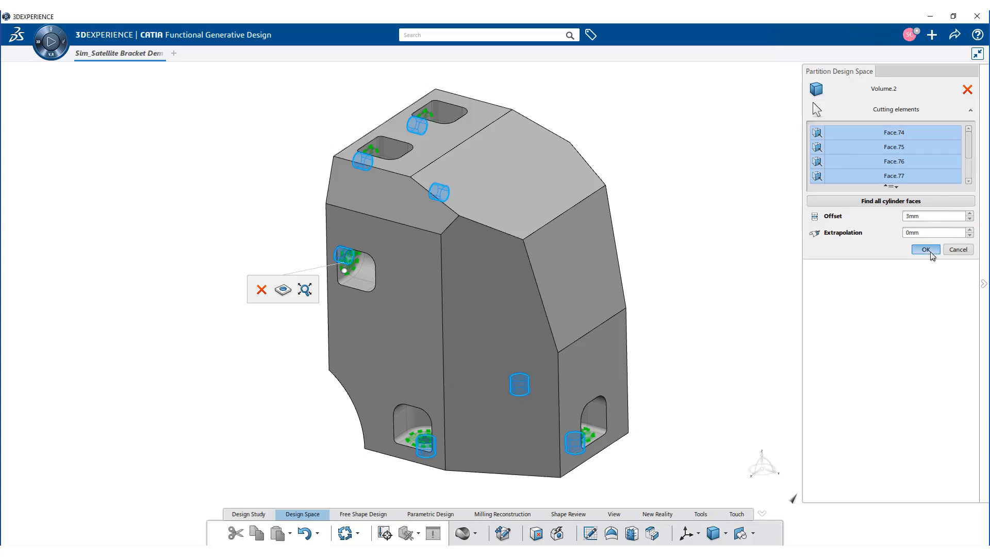
# Step: Assign the partitioned bracket volume as the design space and accept the functional regions around its holes
pyautogui.click(384, 533)
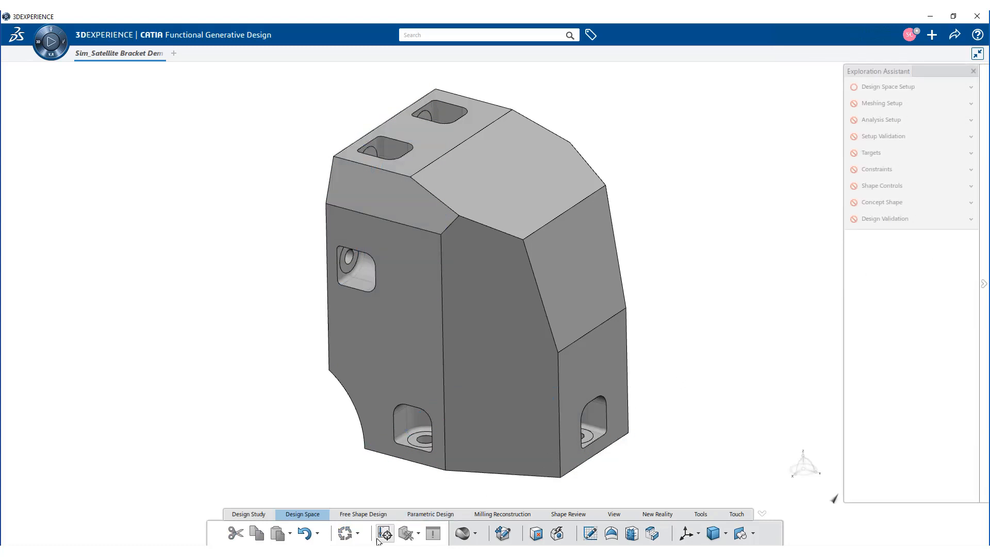
pyautogui.click(884, 88)
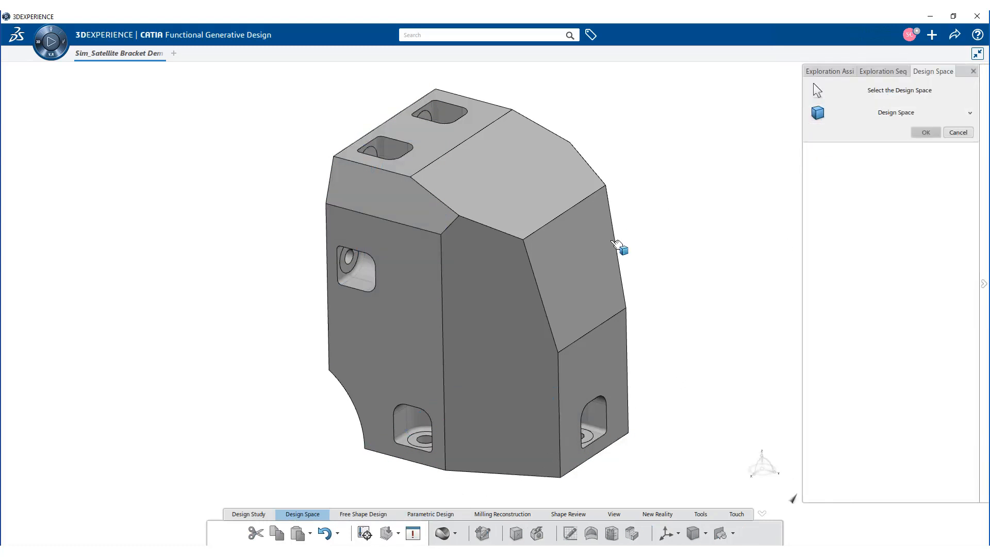
pyautogui.click(615, 247)
pyautogui.click(918, 204)
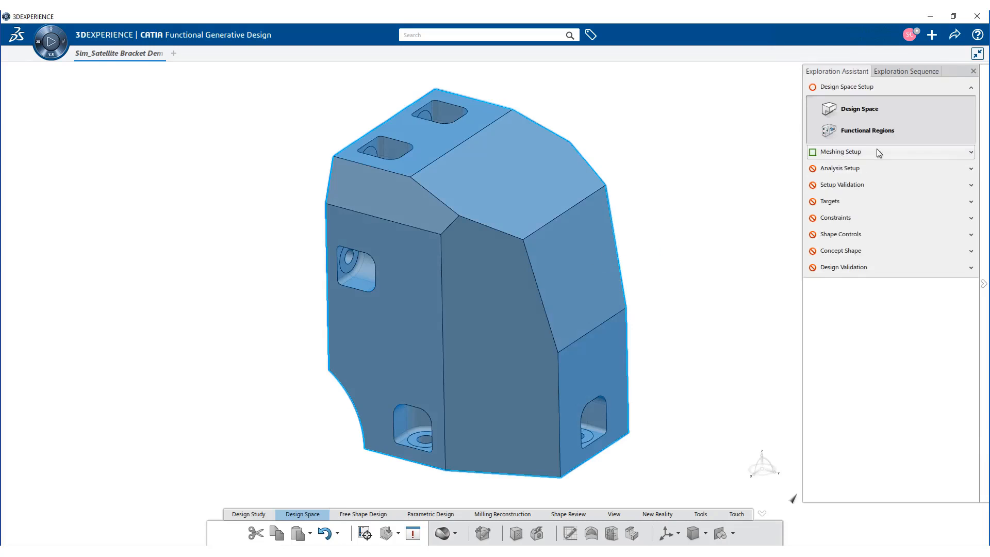
pyautogui.click(876, 150)
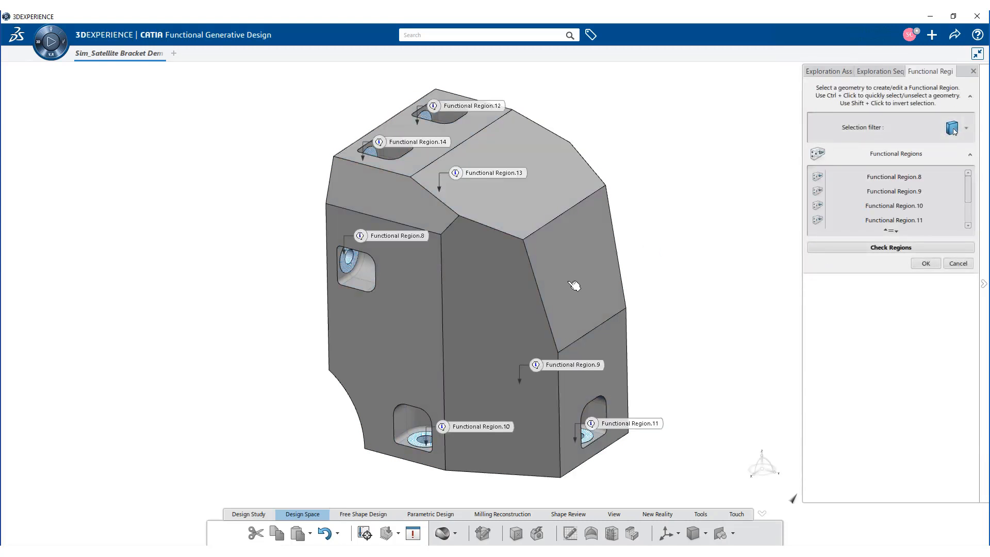
pyautogui.click(925, 264)
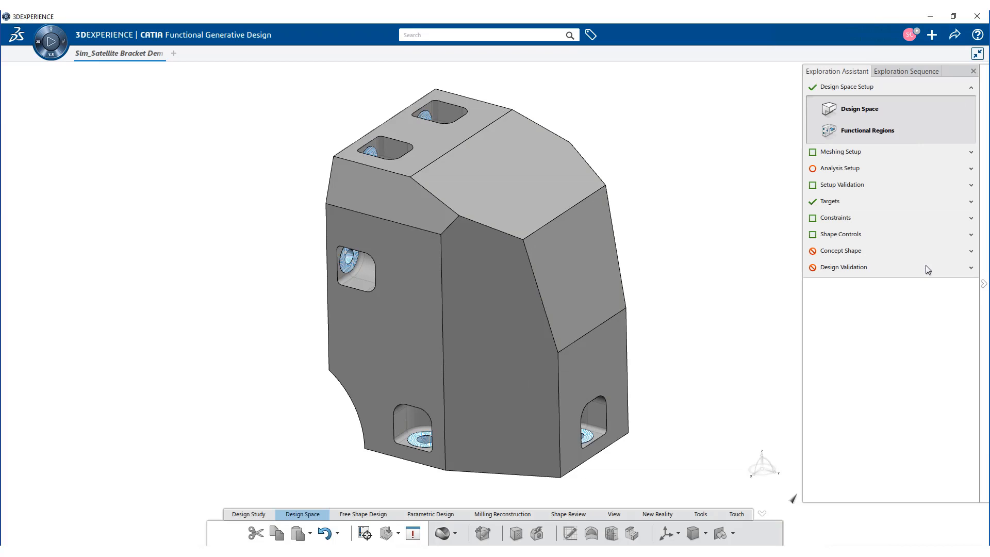
# Step: Preview and accept a linear tetrahedron mesh of 3.331 mm size for the partitions
pyautogui.click(860, 154)
pyautogui.click(858, 126)
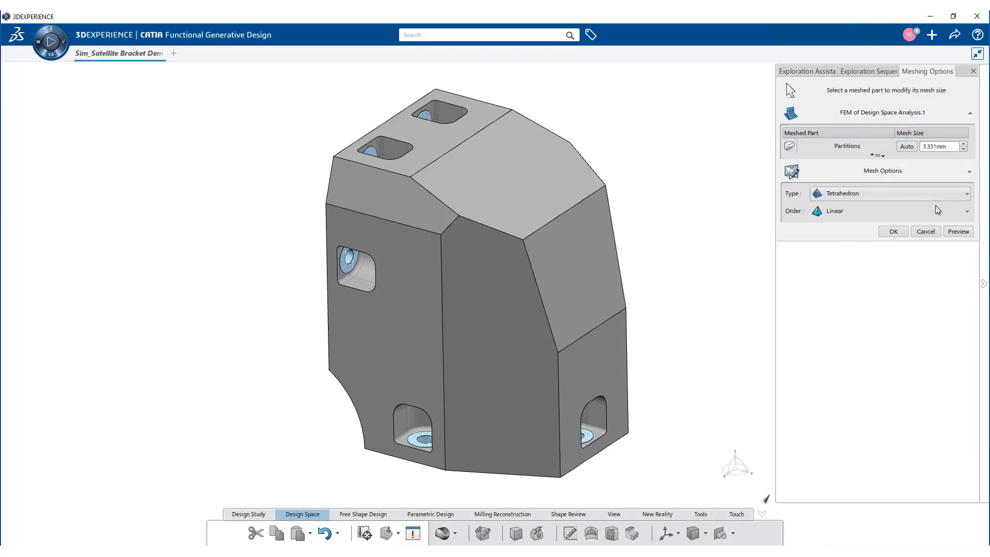
pyautogui.click(951, 232)
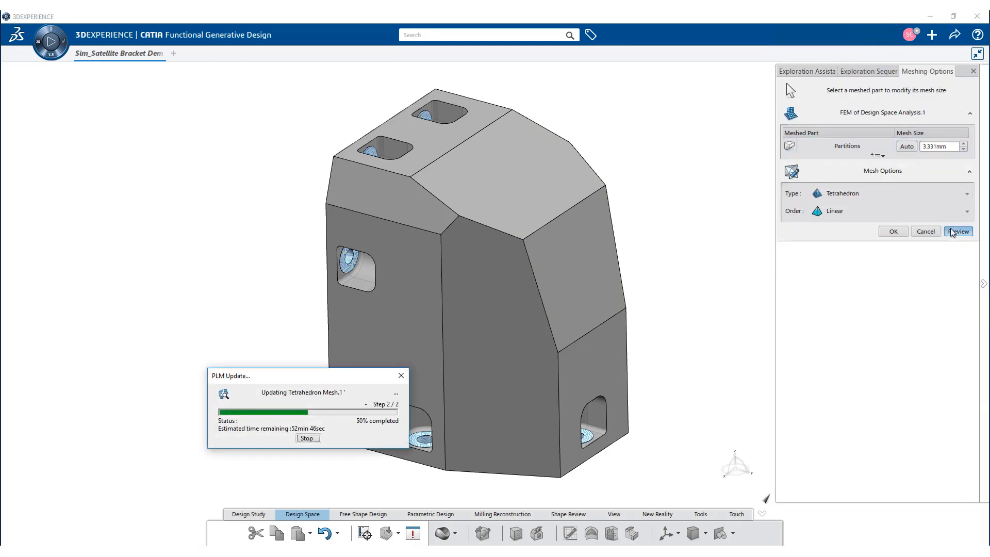
pyautogui.click(893, 232)
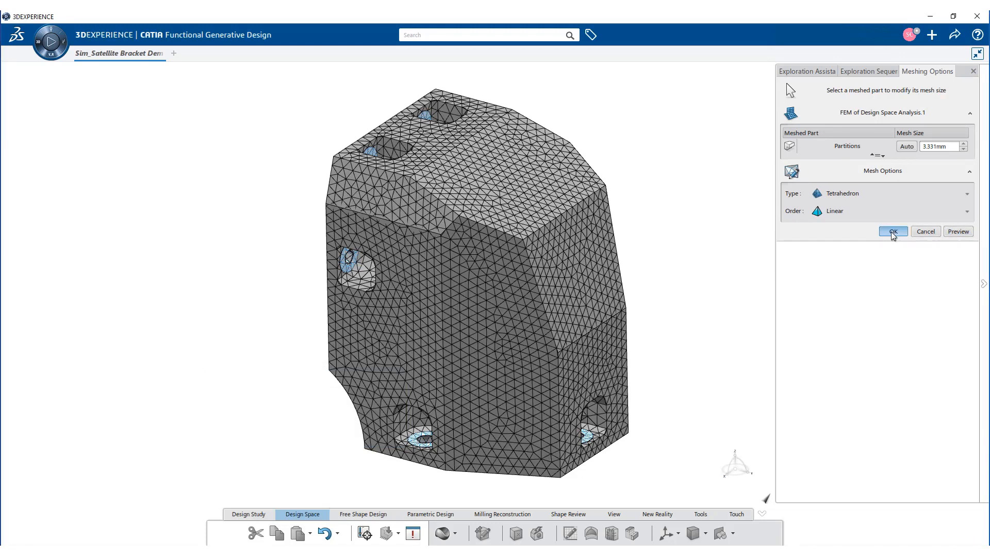
# Step: Apply a remote force of 200 N in Z to the four hole faces on the bracket's flat mounting side
pyautogui.click(876, 168)
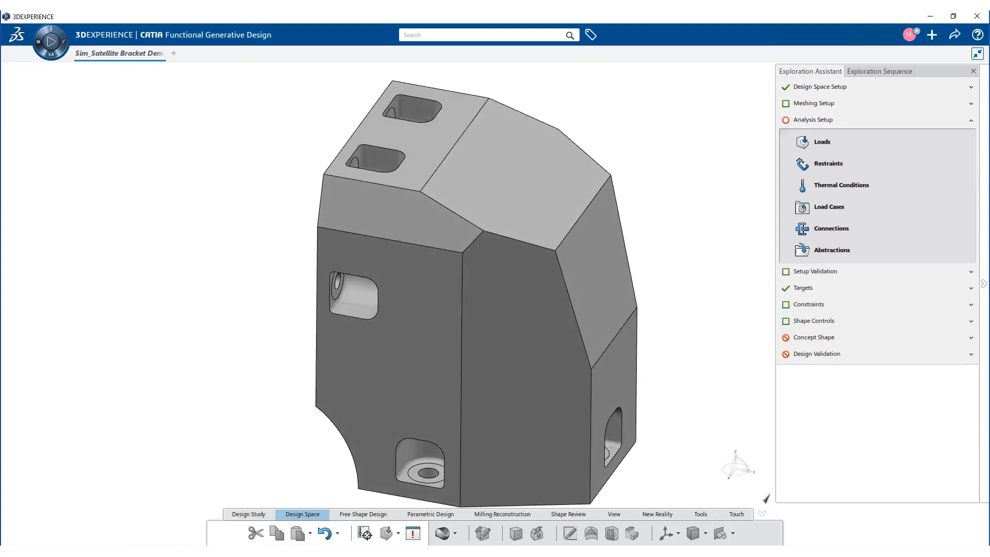
pyautogui.click(845, 143)
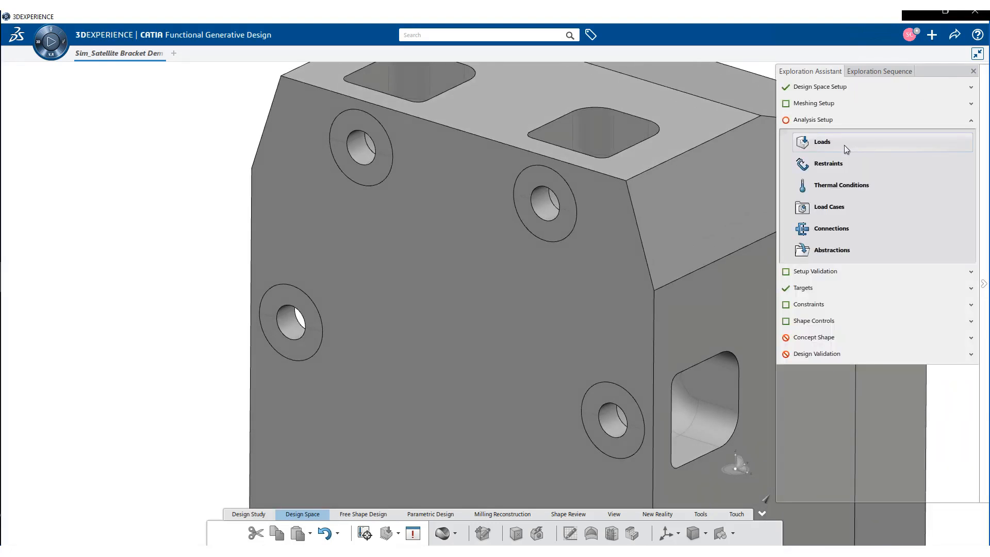
pyautogui.click(846, 147)
pyautogui.click(569, 198)
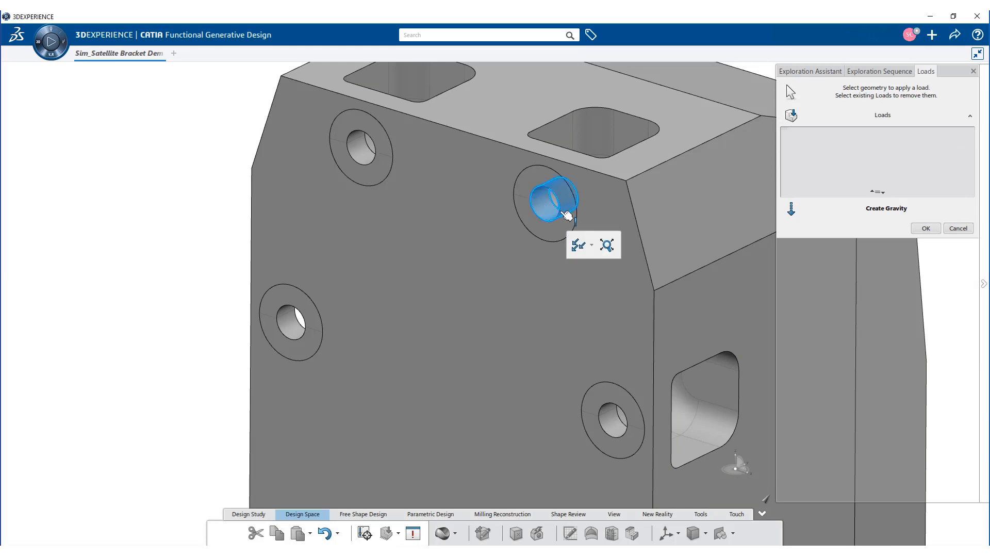
pyautogui.click(578, 246)
pyautogui.click(597, 266)
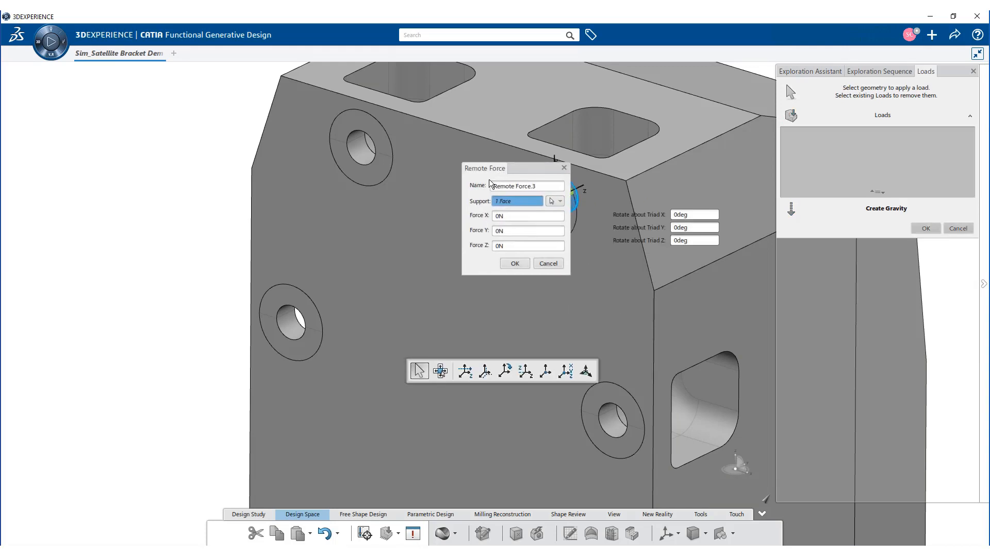
pyautogui.click(615, 424)
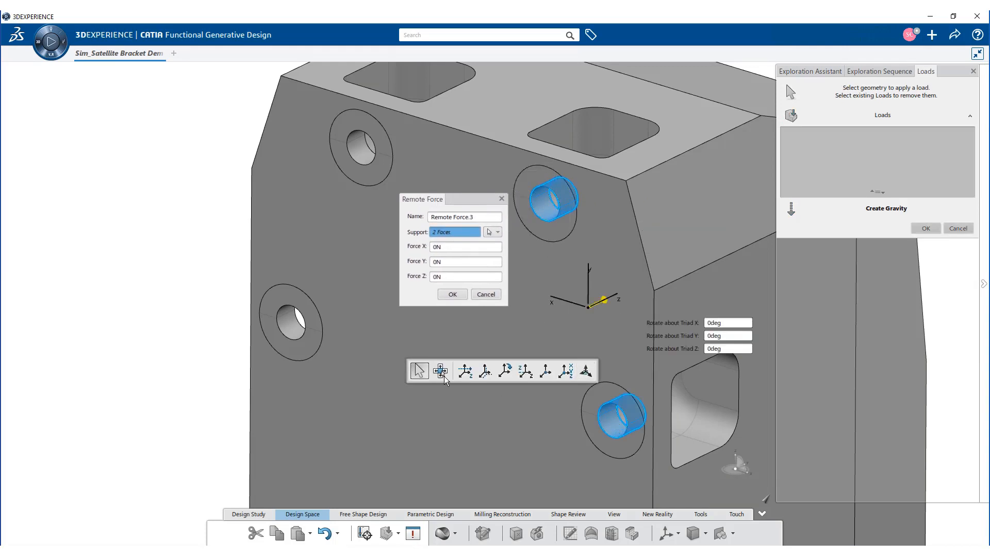
pyautogui.click(294, 330)
pyautogui.click(364, 149)
pyautogui.click(452, 276)
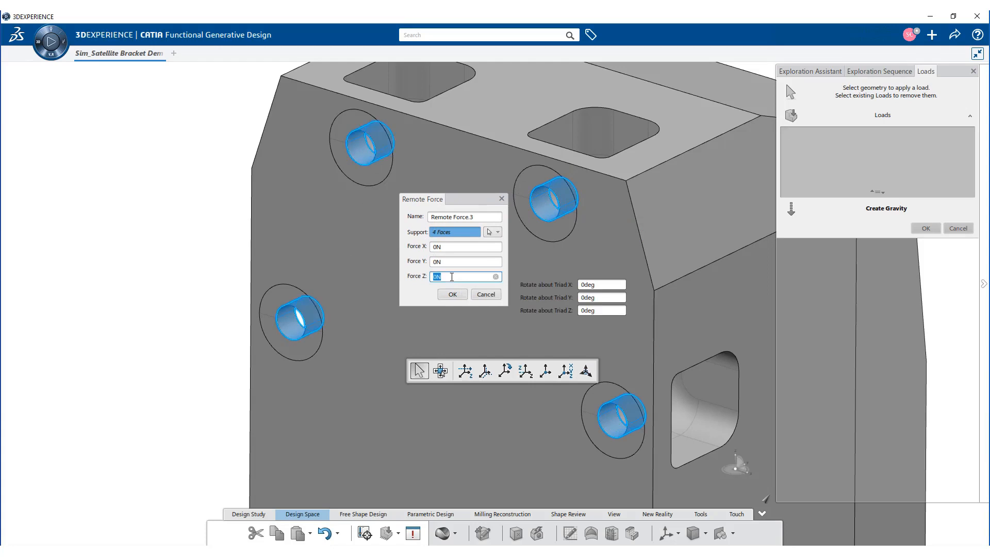
pyautogui.write('200')
pyautogui.click(454, 294)
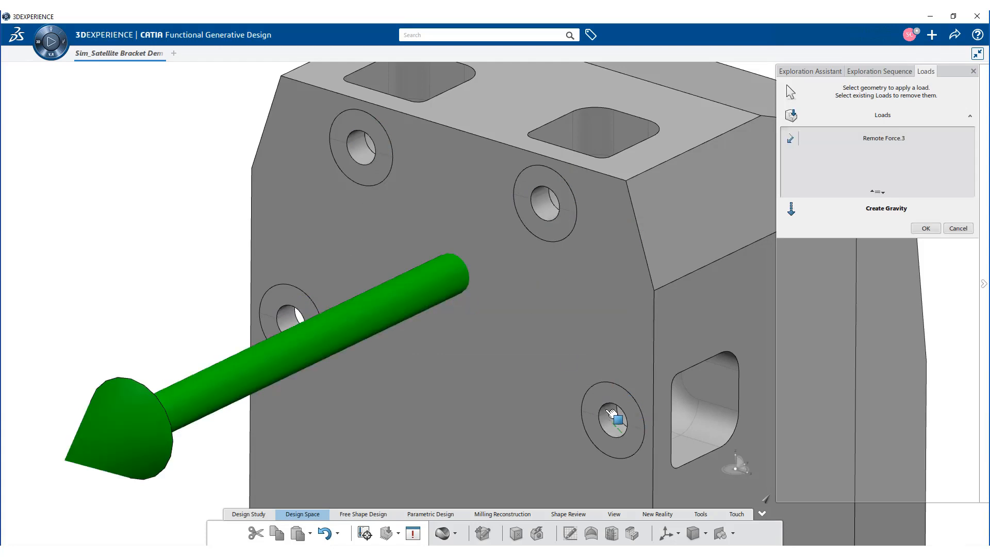
# Step: Add a second remote force of 100 N in X on the same four hole faces and accept the loads
pyautogui.click(613, 419)
pyautogui.click(644, 391)
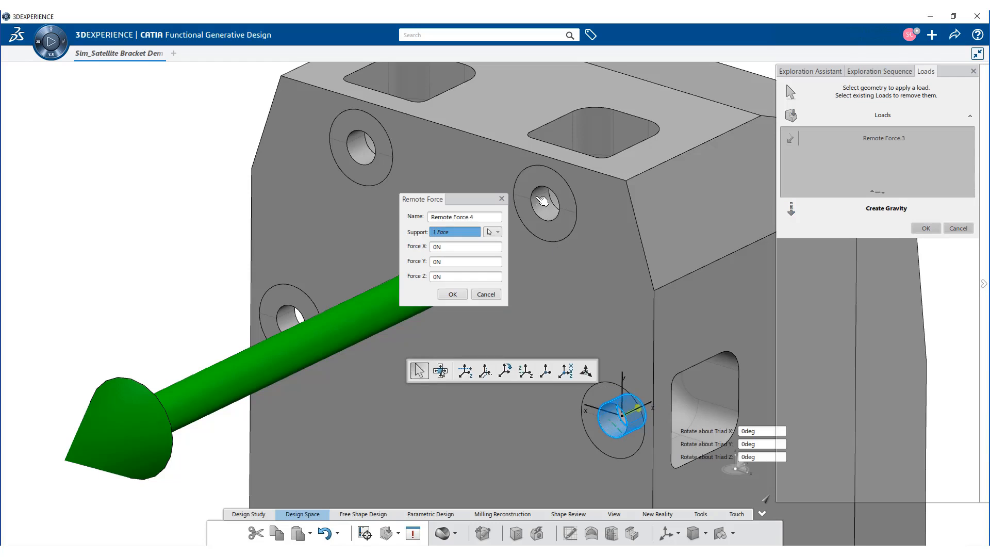
pyautogui.click(550, 201)
pyautogui.click(367, 147)
pyautogui.click(286, 316)
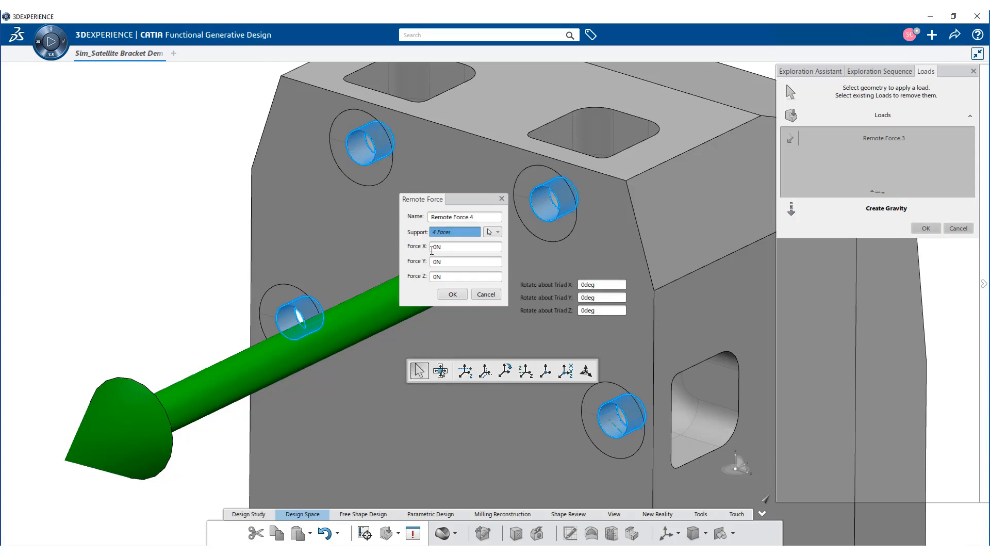
pyautogui.doubleClick(443, 247)
pyautogui.write('100')
pyautogui.click(454, 295)
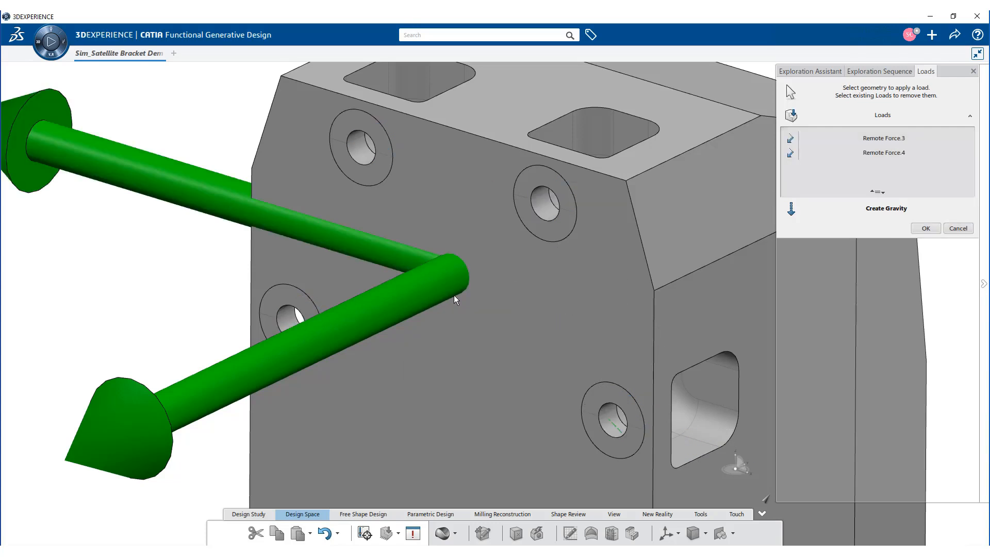
pyautogui.click(926, 227)
# Step: Create two linear load cases with their default names
pyautogui.click(831, 205)
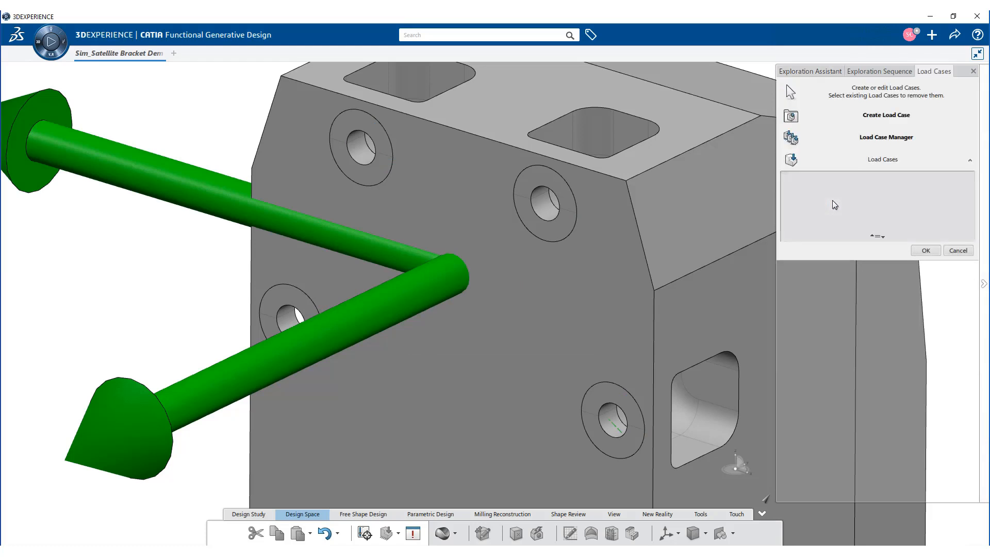
pyautogui.click(854, 124)
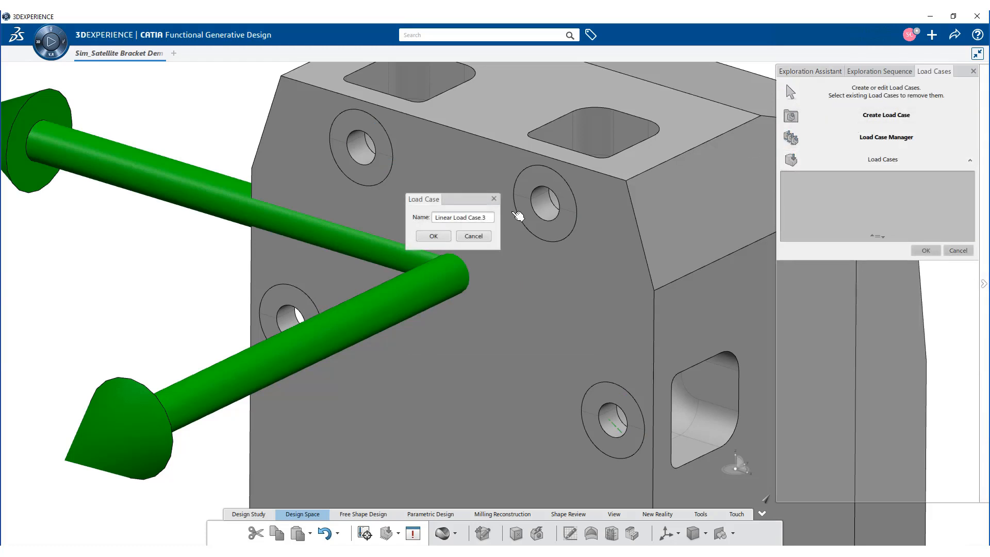
pyautogui.click(430, 239)
pyautogui.click(875, 120)
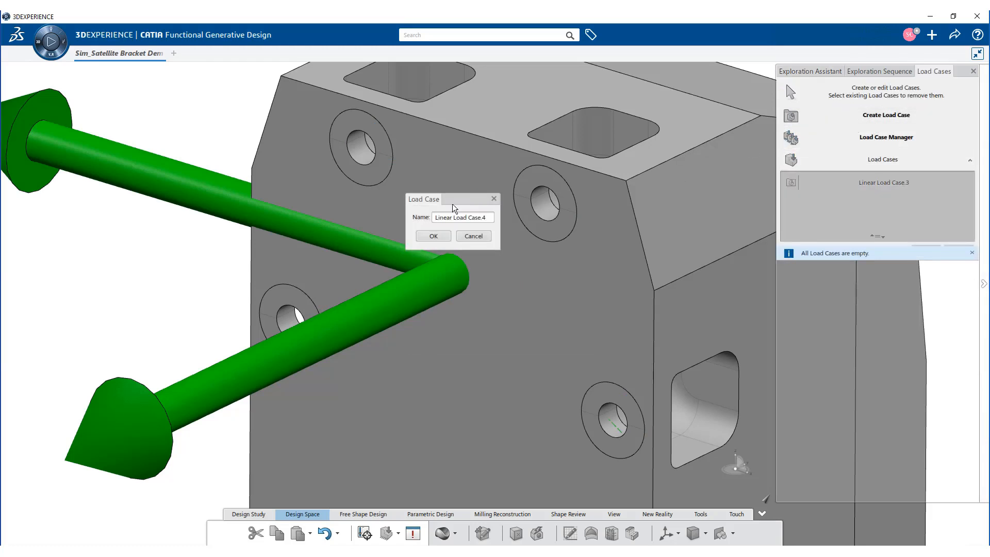
pyautogui.click(437, 238)
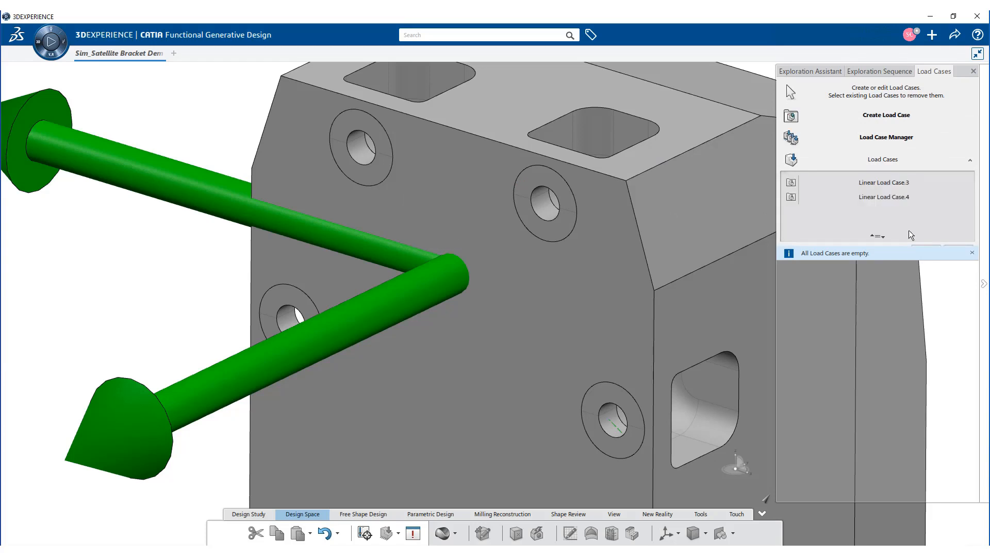
# Step: Assign the 200 N remote force to the first load case and the 100 N remote force to the second
pyautogui.click(889, 136)
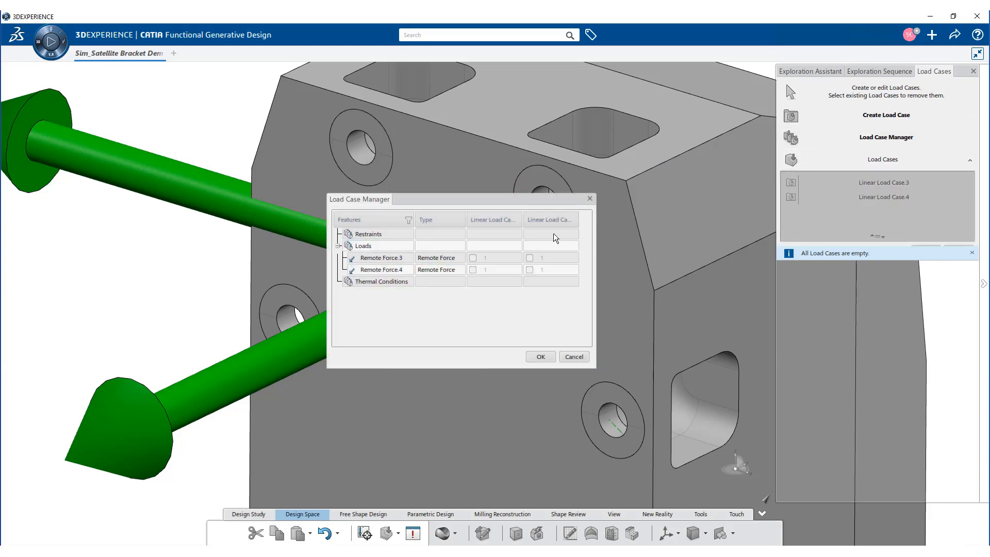
pyautogui.click(472, 257)
pyautogui.click(473, 257)
pyautogui.click(529, 270)
pyautogui.click(541, 356)
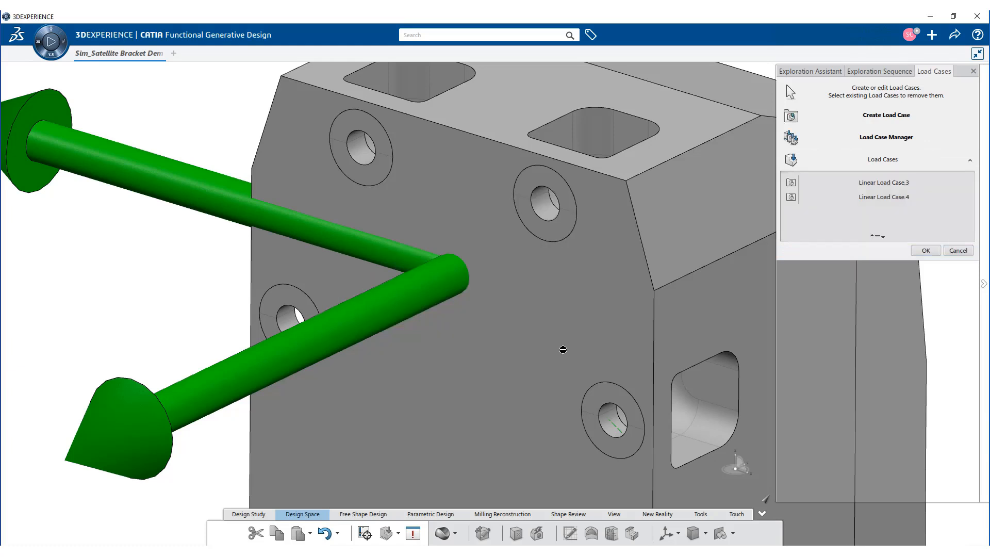
pyautogui.click(932, 253)
# Step: Create a Standard bolt connection to Ground on the hole in the lower pocket near the curved cutout, with a 9 mm head diameter
pyautogui.click(882, 230)
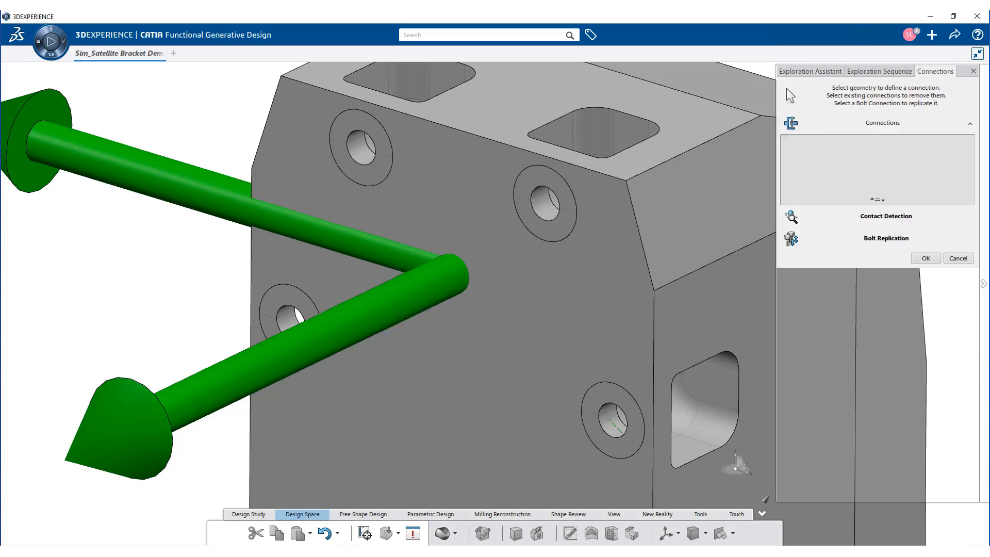
pyautogui.moveTo(704, 410); pyautogui.dragTo(472, 338, button='middle')
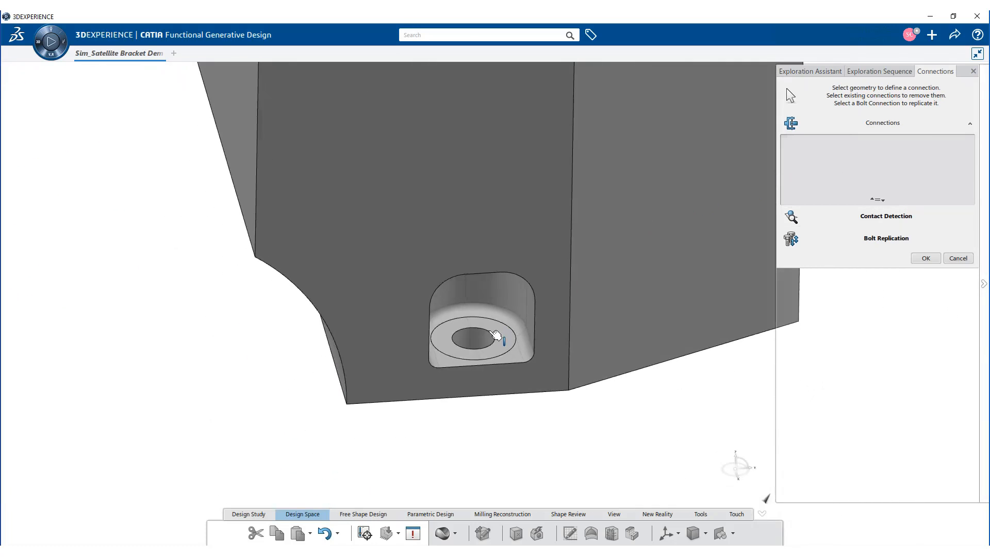
pyautogui.click(494, 335)
pyautogui.click(541, 300)
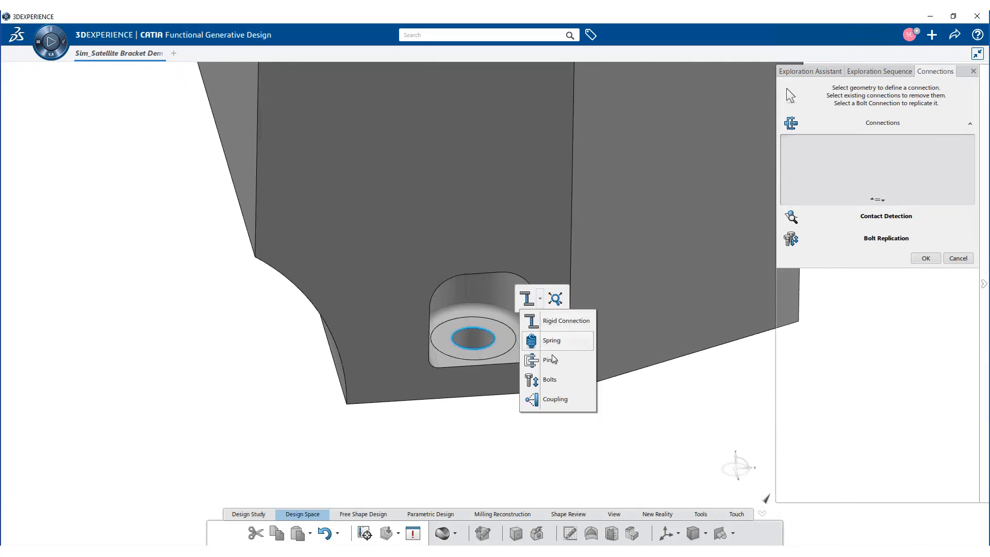
pyautogui.click(546, 379)
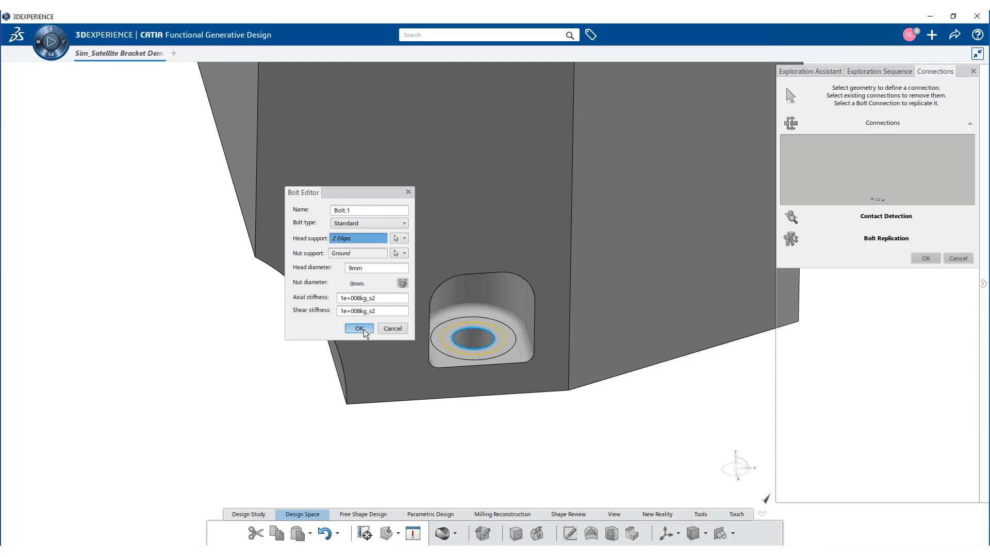
pyautogui.click(360, 329)
# Step: Replicate the bolt onto the matching base holes using the bolt search
pyautogui.click(486, 337)
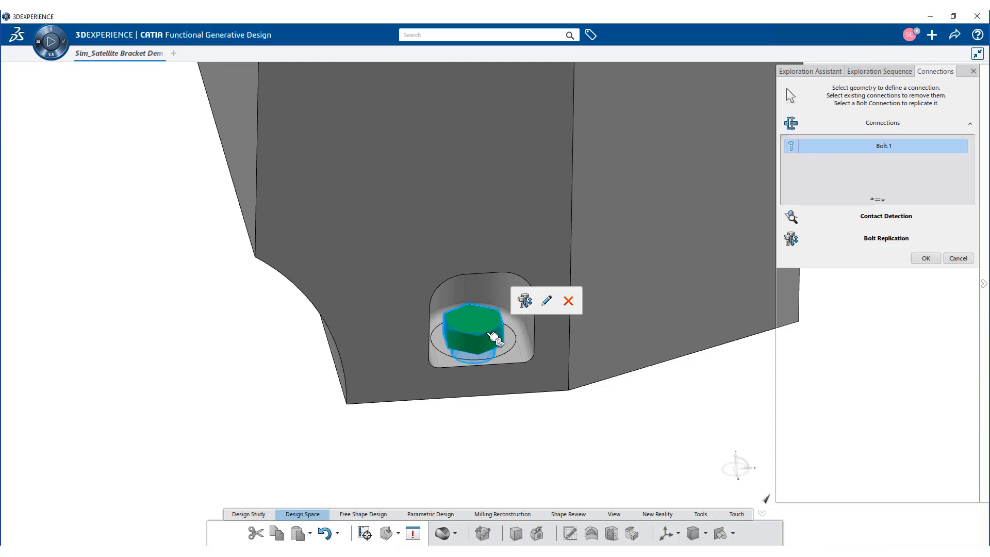
pyautogui.click(521, 296)
pyautogui.moveTo(732, 294); pyautogui.dragTo(605, 301, button='middle')
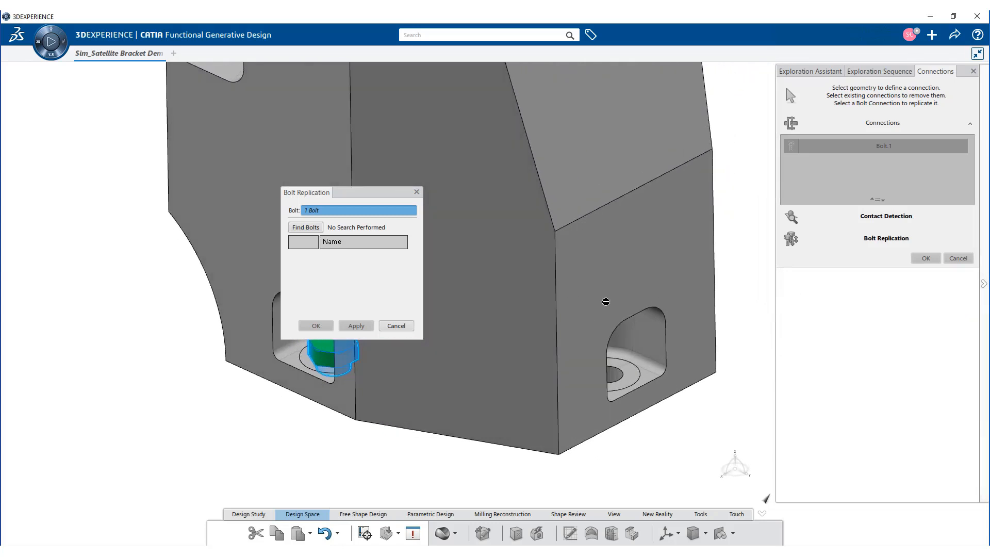
pyautogui.click(314, 227)
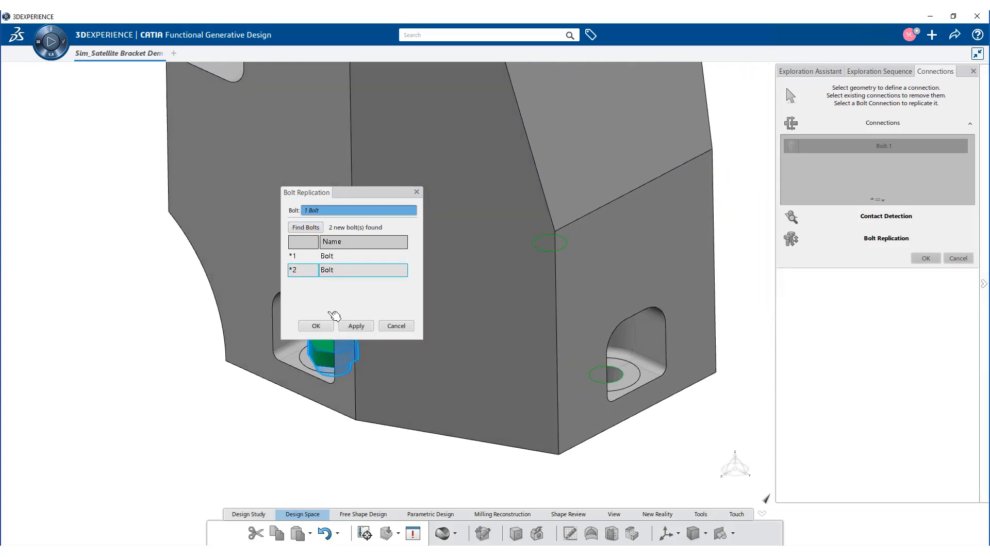
pyautogui.click(328, 329)
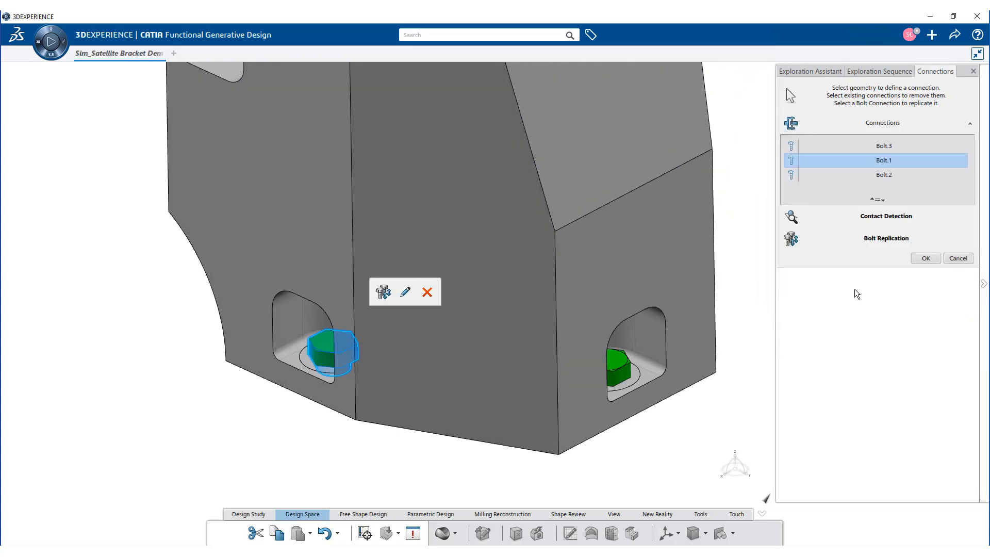
# Step: Accept the bolt connections and set the optimization target to Maximize Stiffness with a target mass of 15% of the design space
pyautogui.click(928, 260)
pyautogui.click(813, 287)
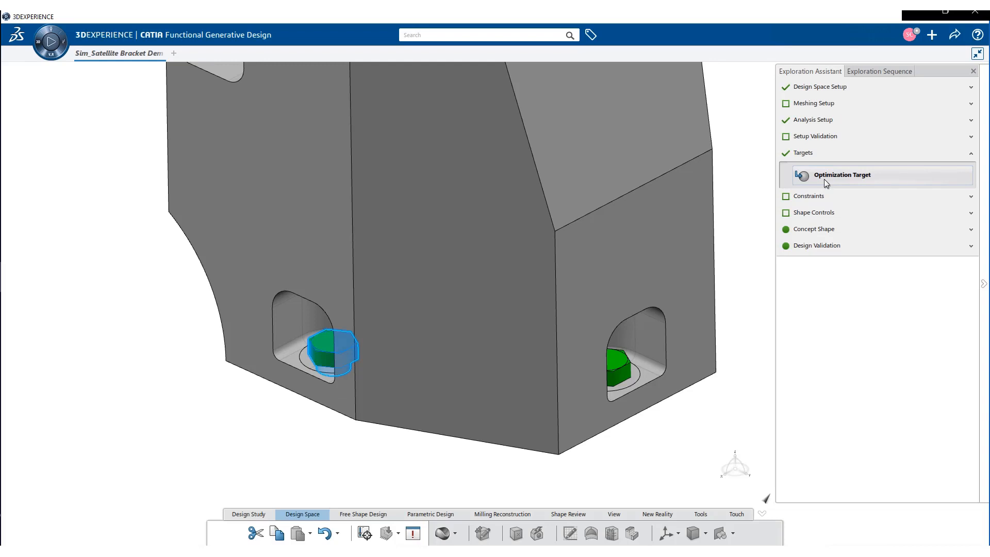
pyautogui.click(827, 182)
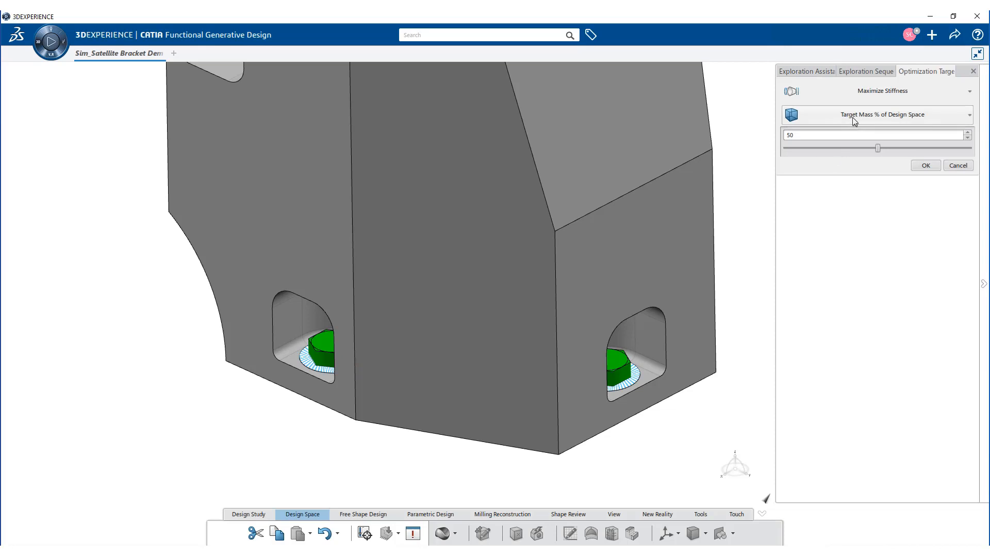
pyautogui.click(855, 96)
pyautogui.click(837, 115)
pyautogui.doubleClick(785, 135)
pyautogui.write('15')
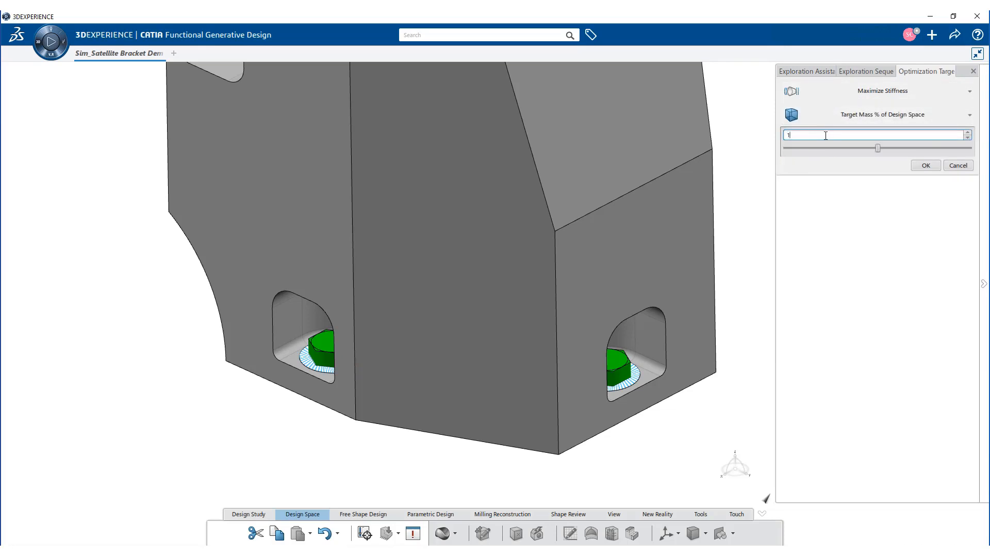
pyautogui.click(922, 165)
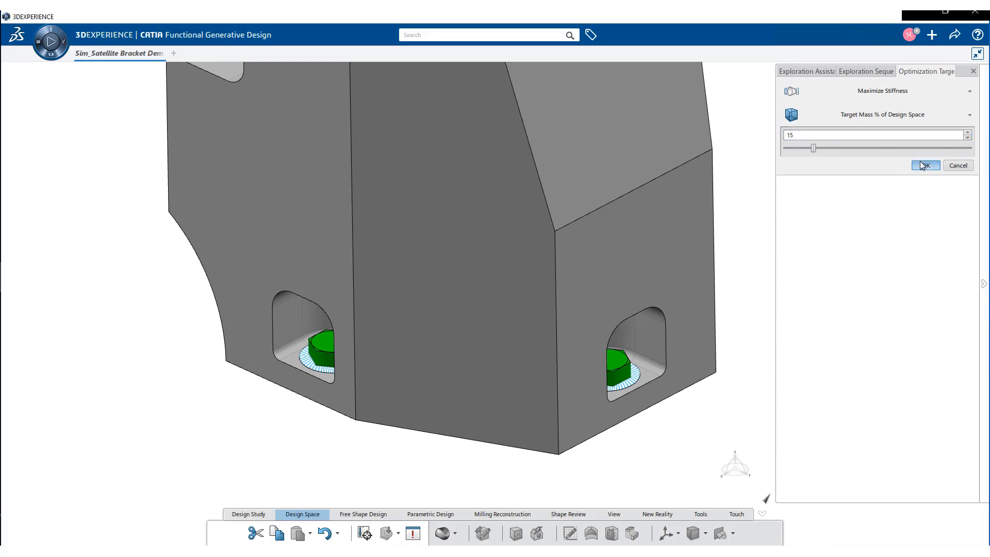
pyautogui.click(922, 165)
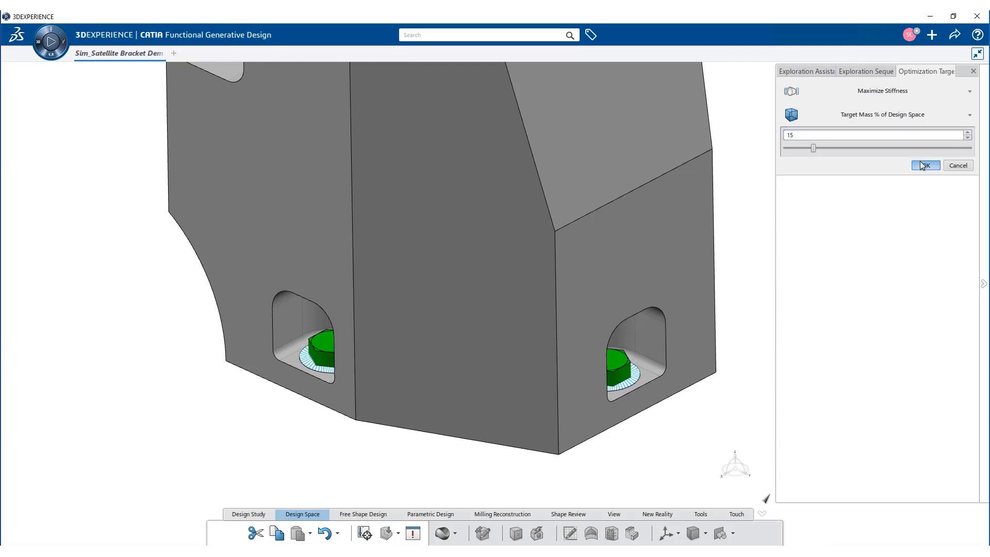
# Step: Add a symmetry shape control to the bracket's design space, using the small square face above the lower pocket as its plane
pyautogui.click(812, 196)
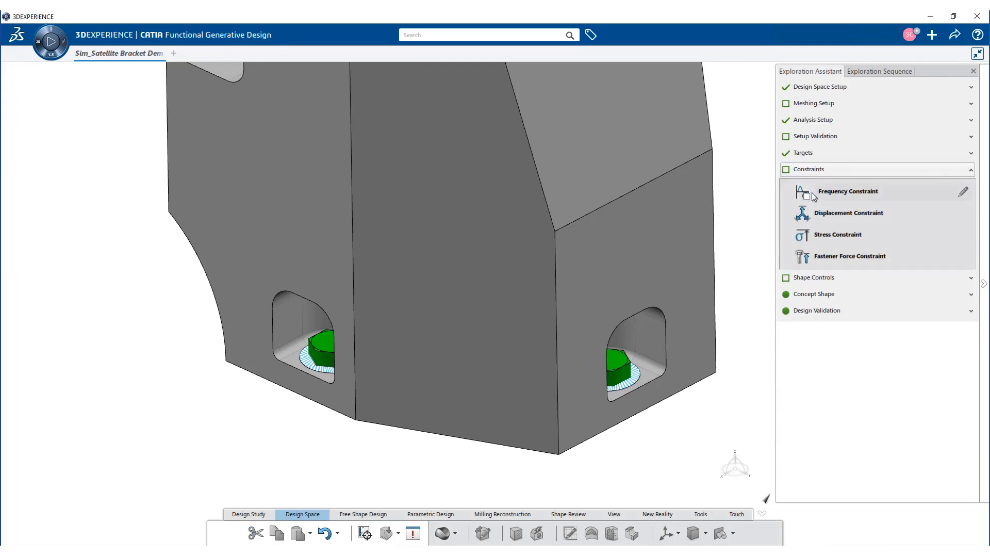
pyautogui.click(838, 276)
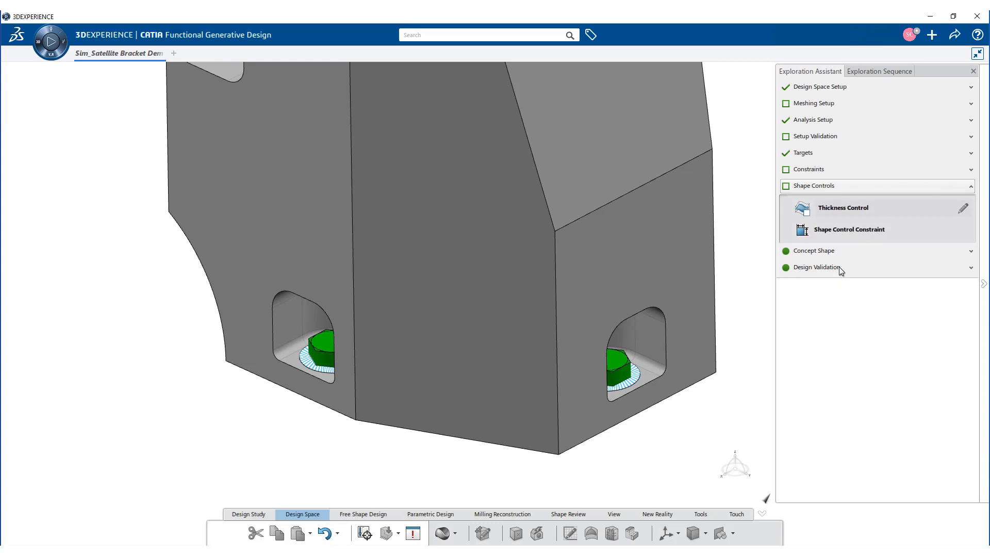
pyautogui.click(838, 230)
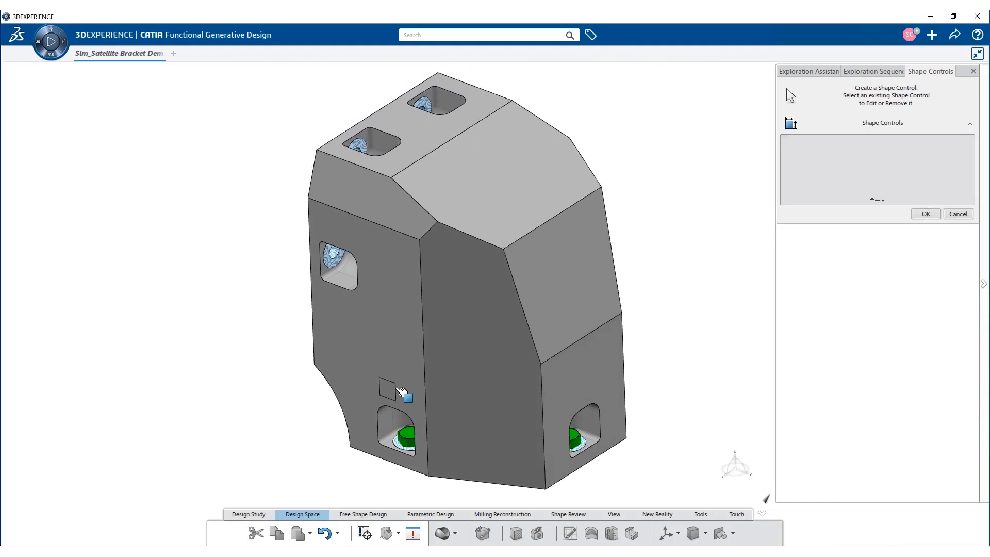
pyautogui.click(400, 391)
pyautogui.click(446, 355)
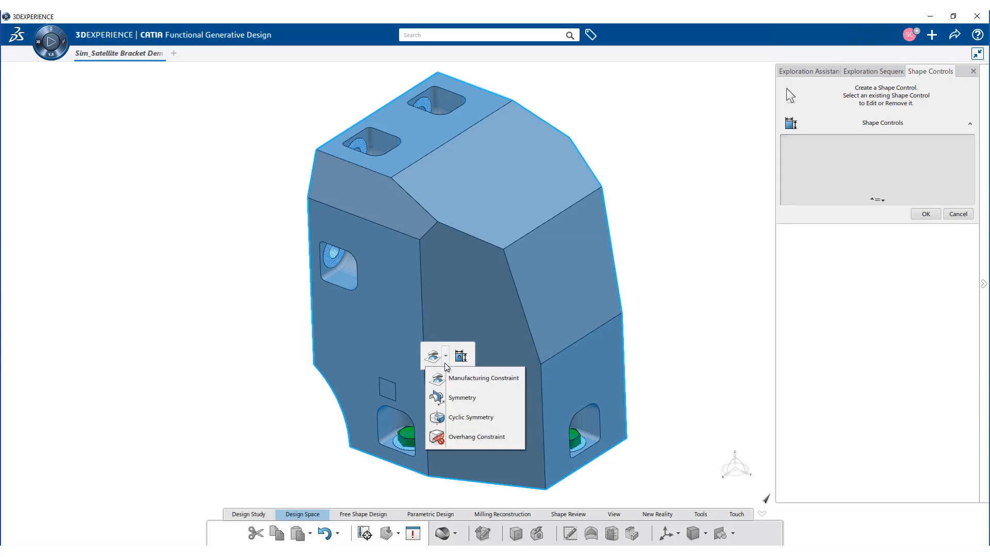
pyautogui.click(451, 397)
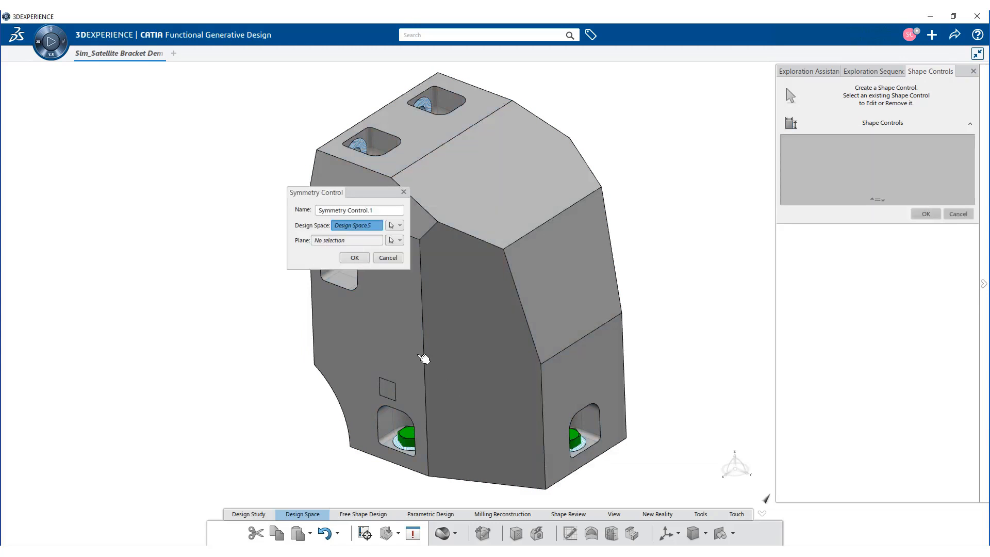
pyautogui.click(342, 241)
pyautogui.click(392, 384)
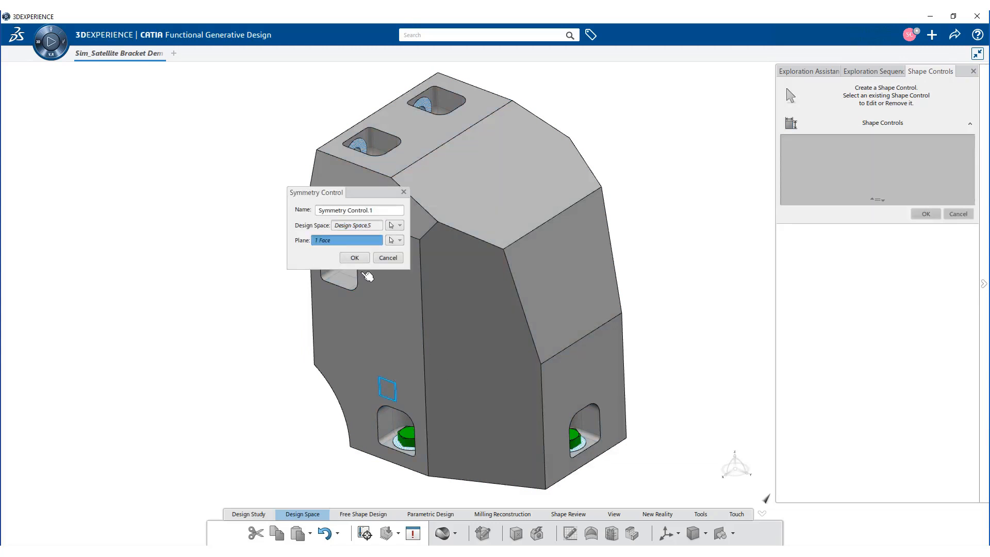
pyautogui.click(359, 258)
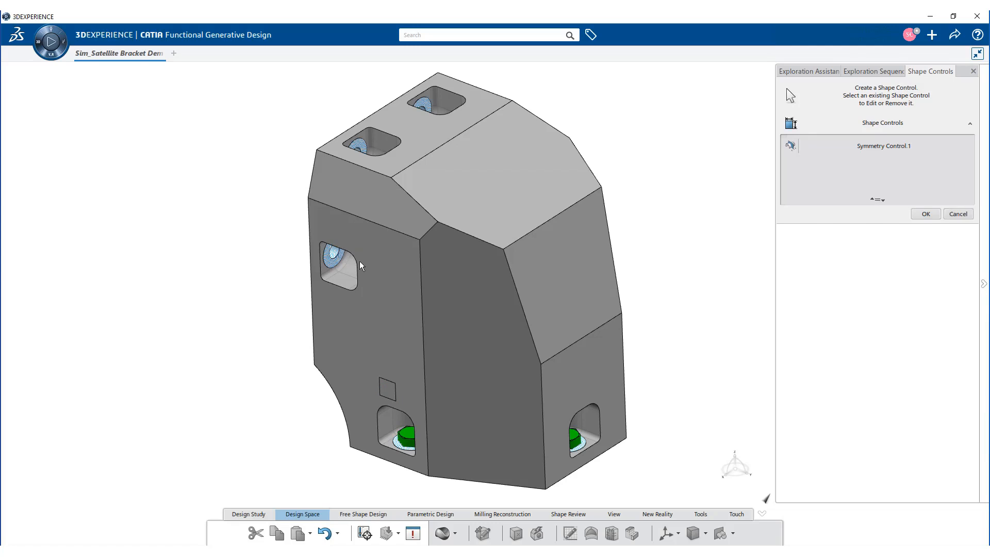
pyautogui.click(925, 214)
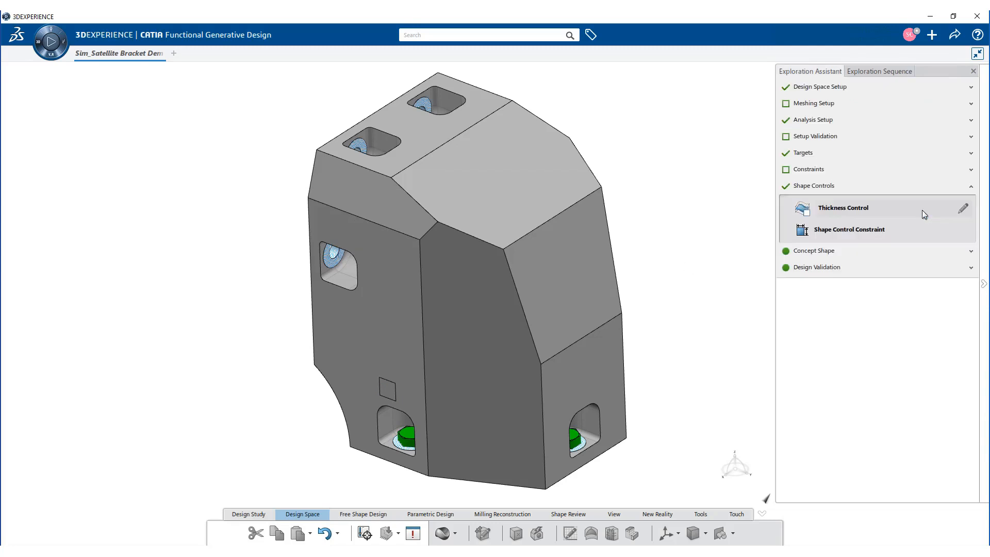
# Step: Compute the optimized shape locally with the Embedded license, 4 cores and a maximum of 60 iterations
pyautogui.click(819, 251)
pyautogui.click(820, 231)
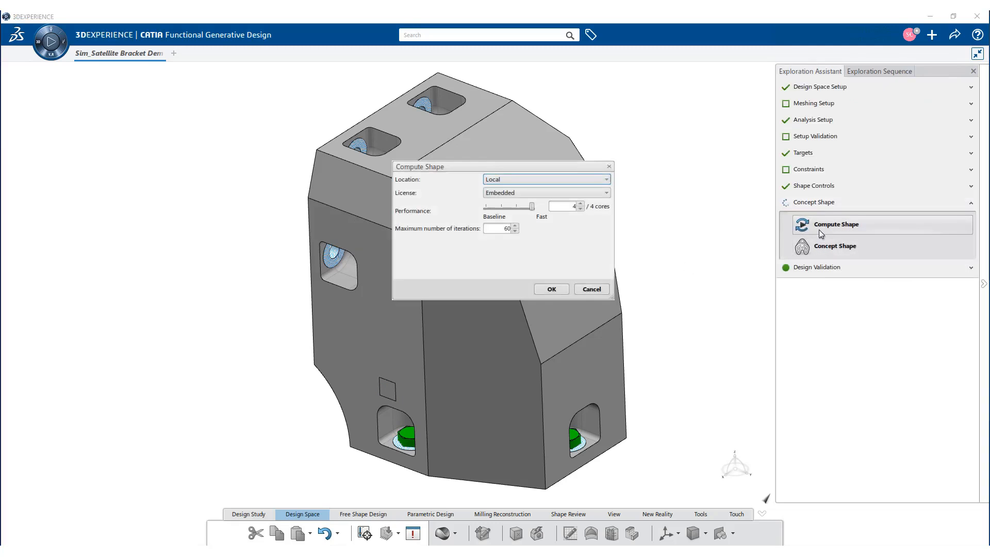
pyautogui.click(552, 289)
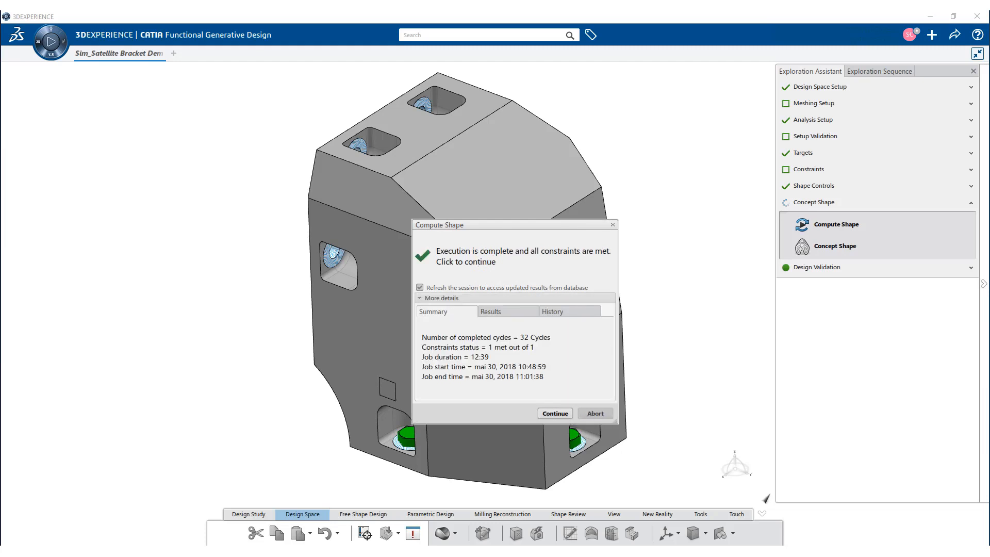
# Step: Review the computation's results and stiffness history, and continue to load the computed shape
pyautogui.click(505, 311)
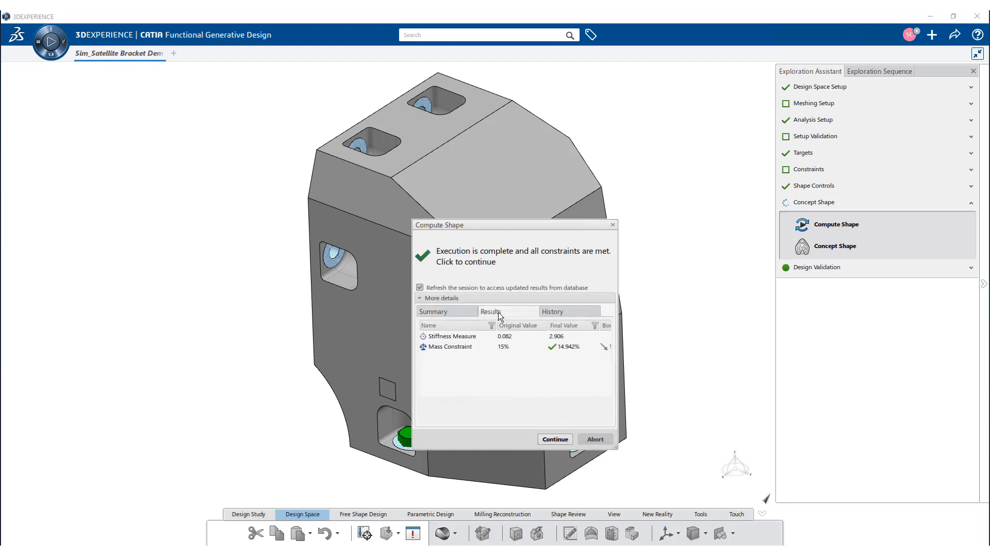
pyautogui.click(576, 313)
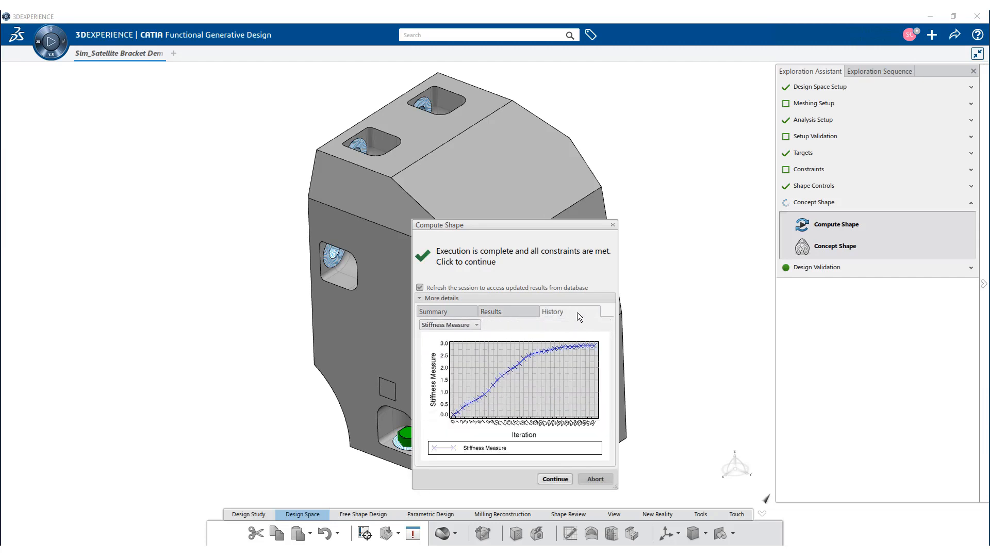
pyautogui.click(553, 478)
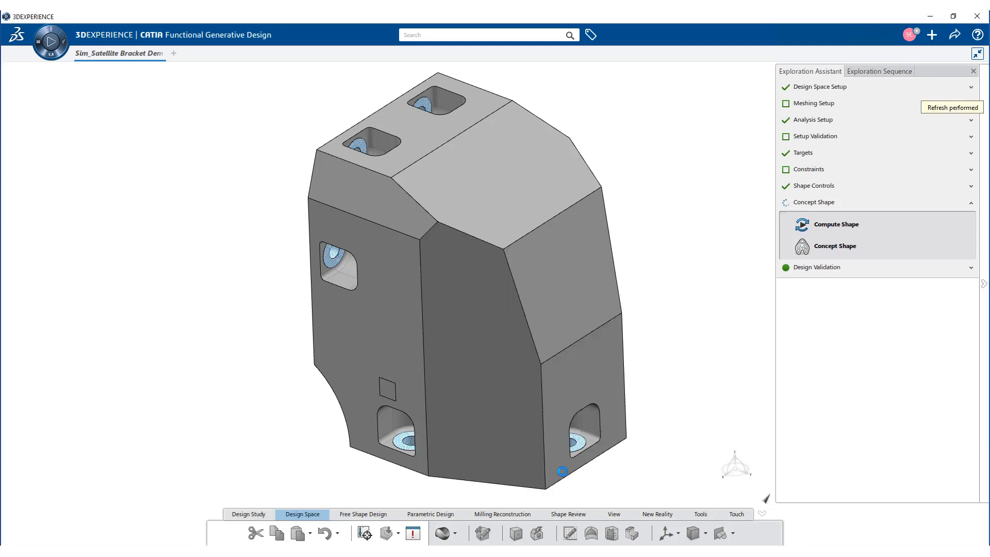
# Step: Set the optimized shape's scale to 50 and generate a concept shape from it with Improved Smoothing
pyautogui.click(807, 249)
pyautogui.moveTo(508, 376); pyautogui.dragTo(557, 192, button='middle')
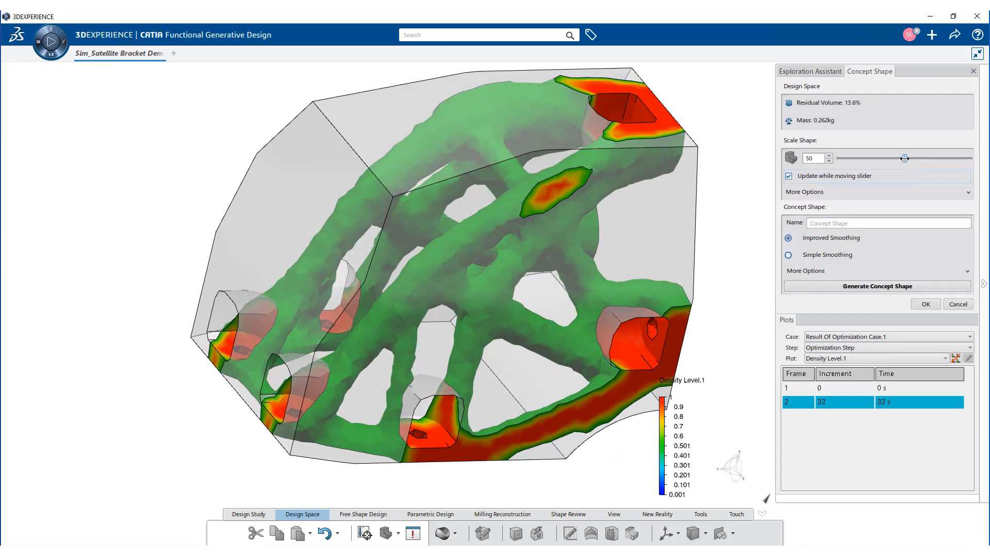
pyautogui.moveTo(905, 158); pyautogui.dragTo(848, 161)
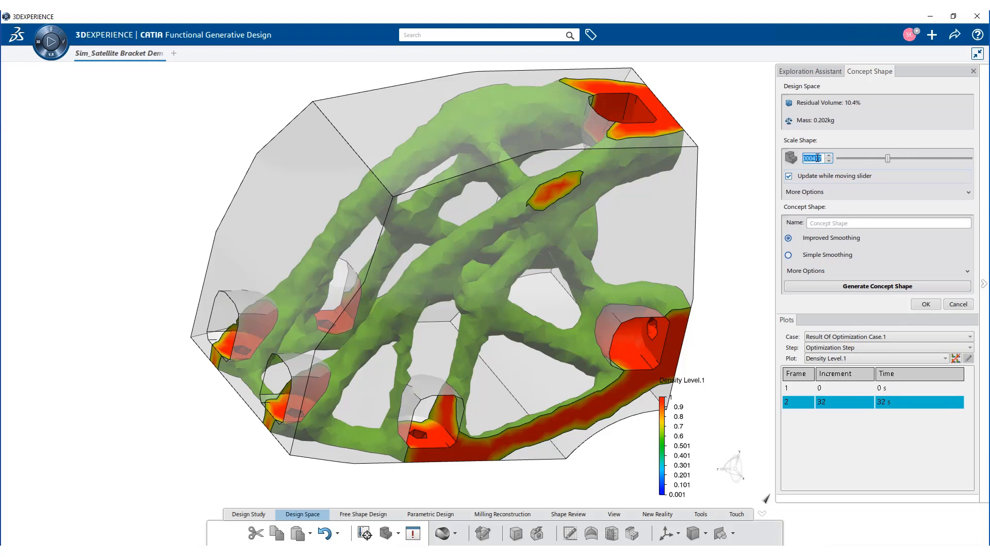
pyautogui.write('50')
pyautogui.press('Return')
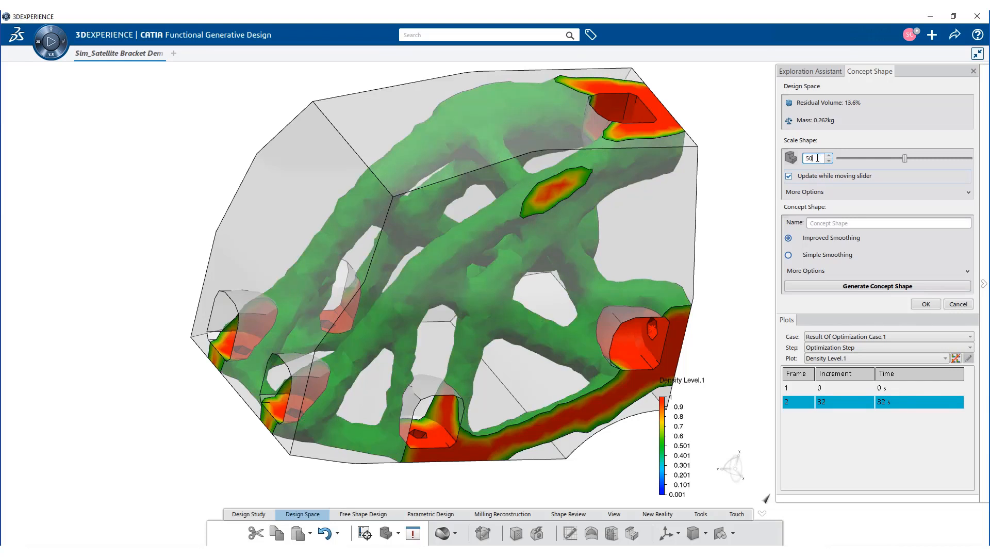
pyautogui.click(845, 285)
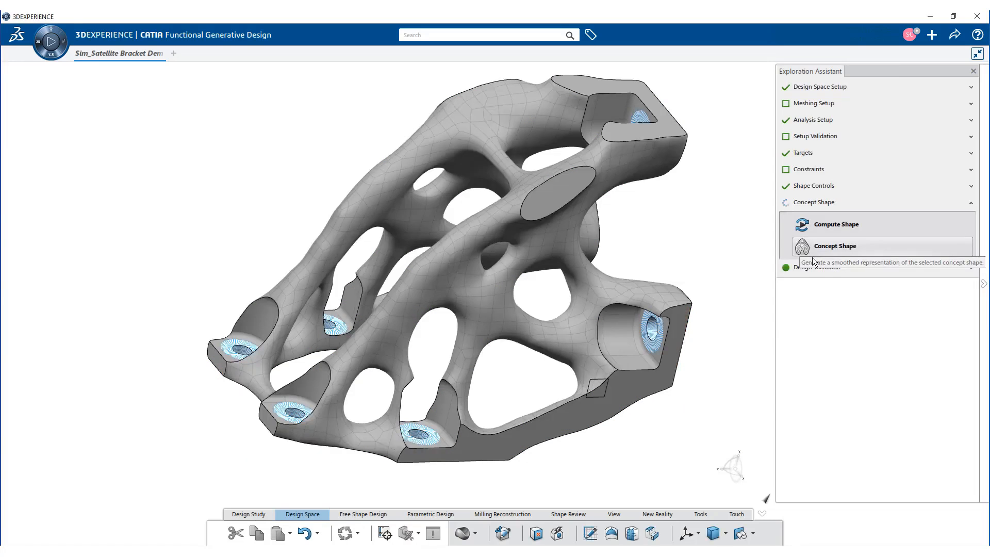
# Step: Create a shape validation of the new concept shape with its default name and run it as Local Interactive on 4 cores
pyautogui.click(812, 269)
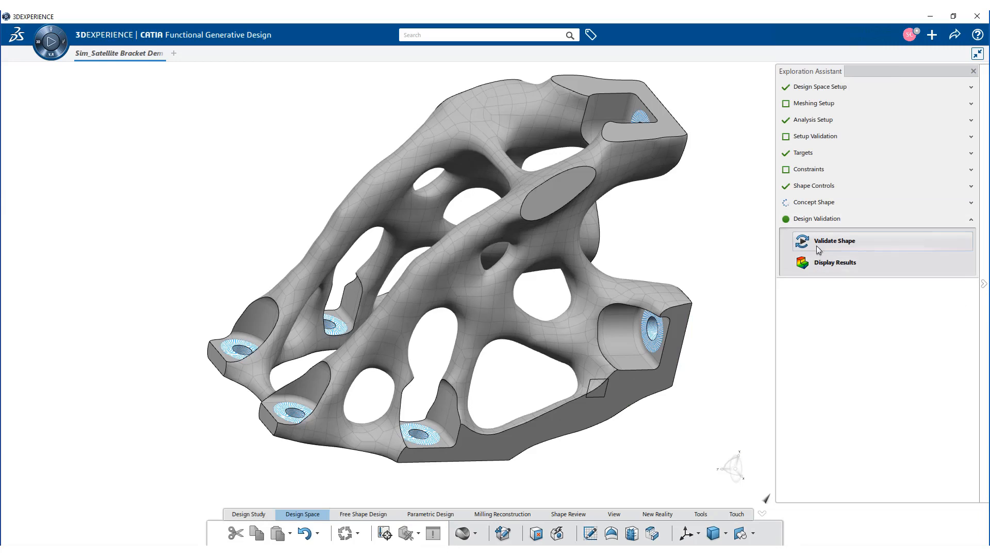
pyautogui.click(816, 242)
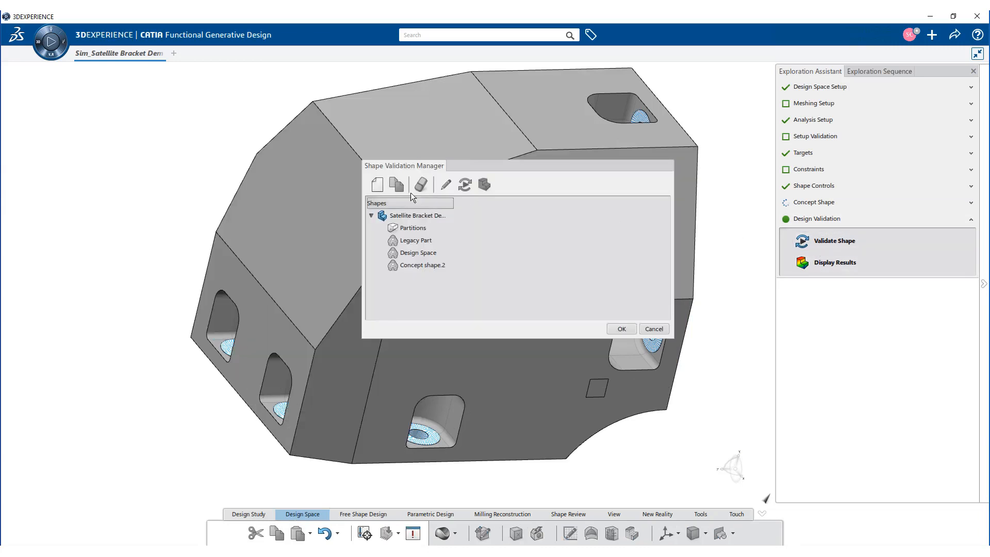
pyautogui.click(377, 186)
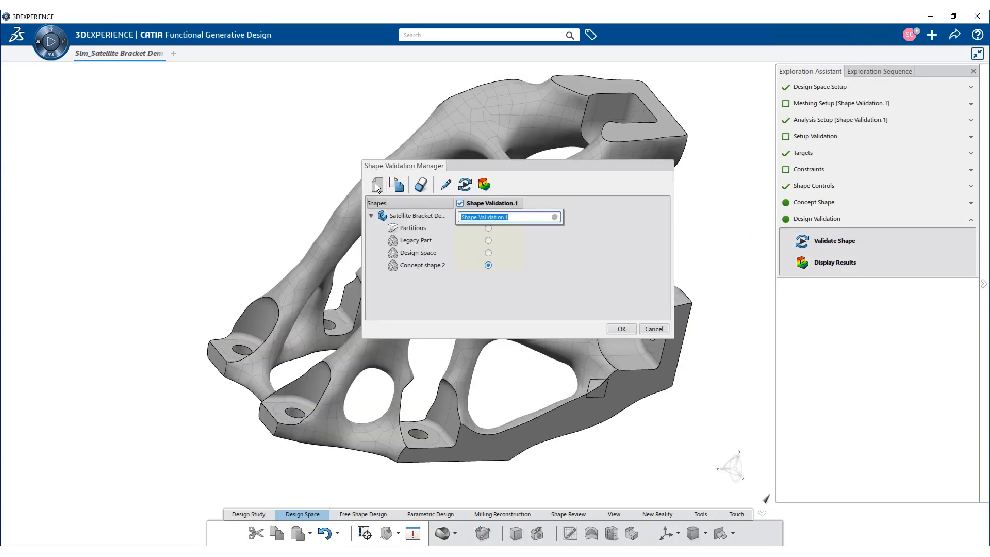
pyautogui.click(570, 250)
pyautogui.click(465, 185)
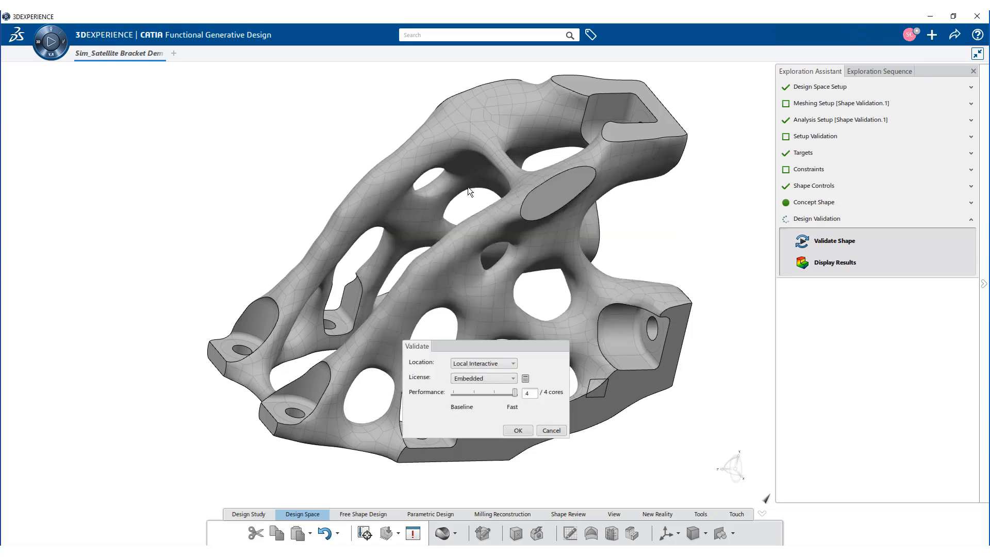
pyautogui.click(515, 431)
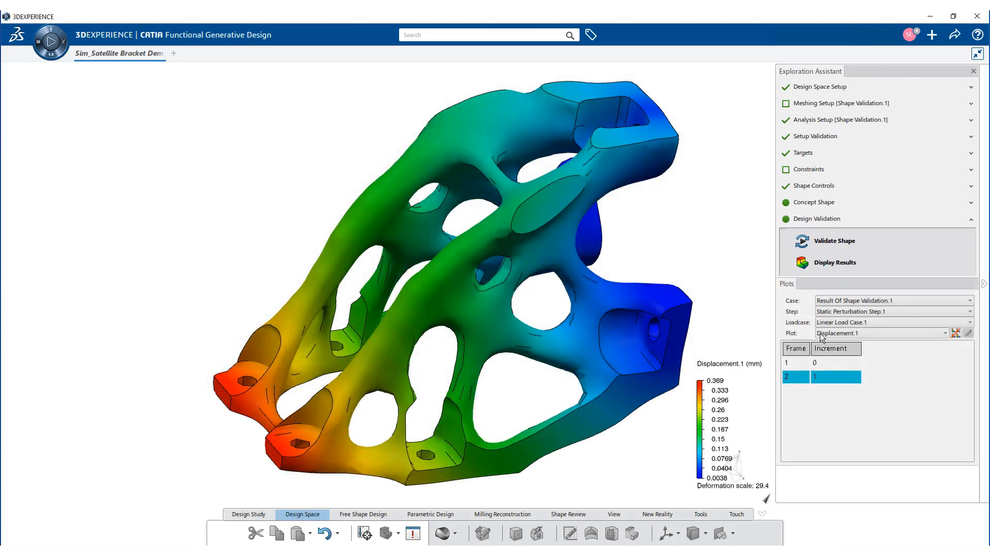
# Step: View the animated Von Mises stress plot of the validated shape for Linear Load Case.1 and Linear Load Case.2
pyautogui.click(821, 337)
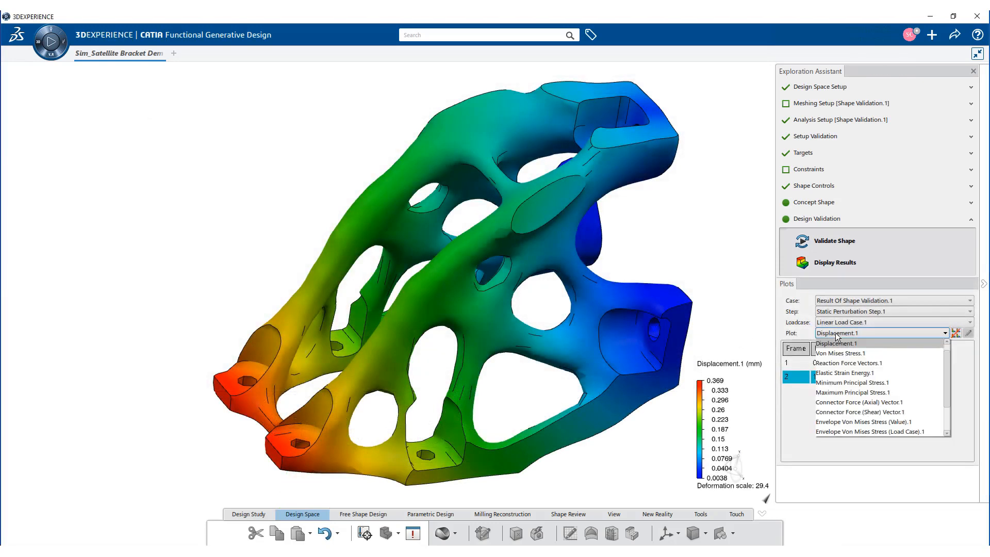
pyautogui.click(843, 349)
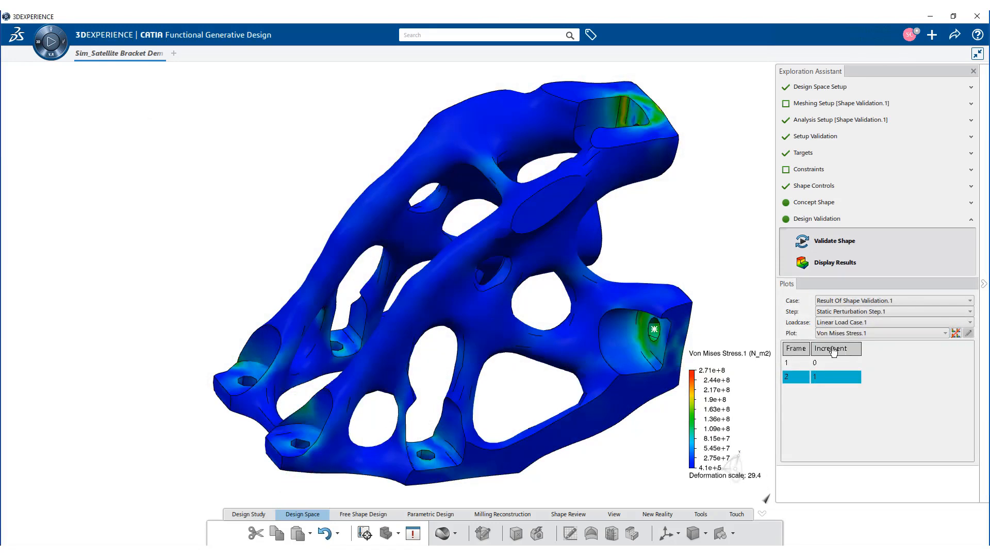
pyautogui.click(50, 41)
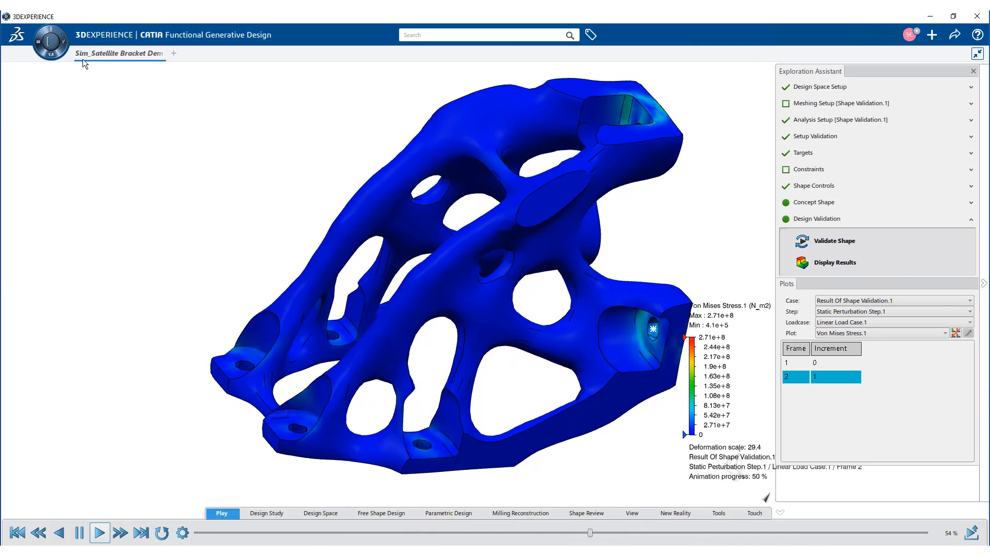
pyautogui.click(837, 324)
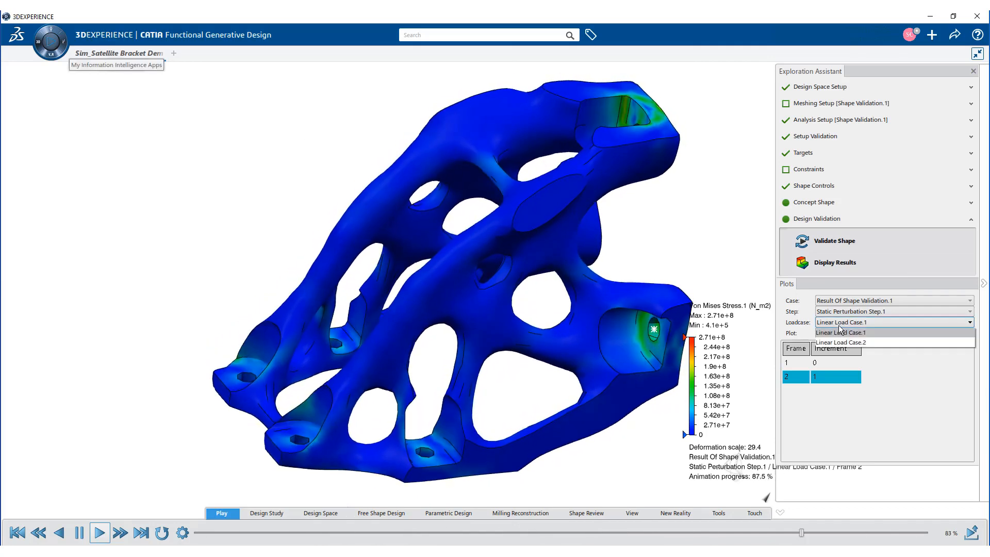
pyautogui.click(845, 338)
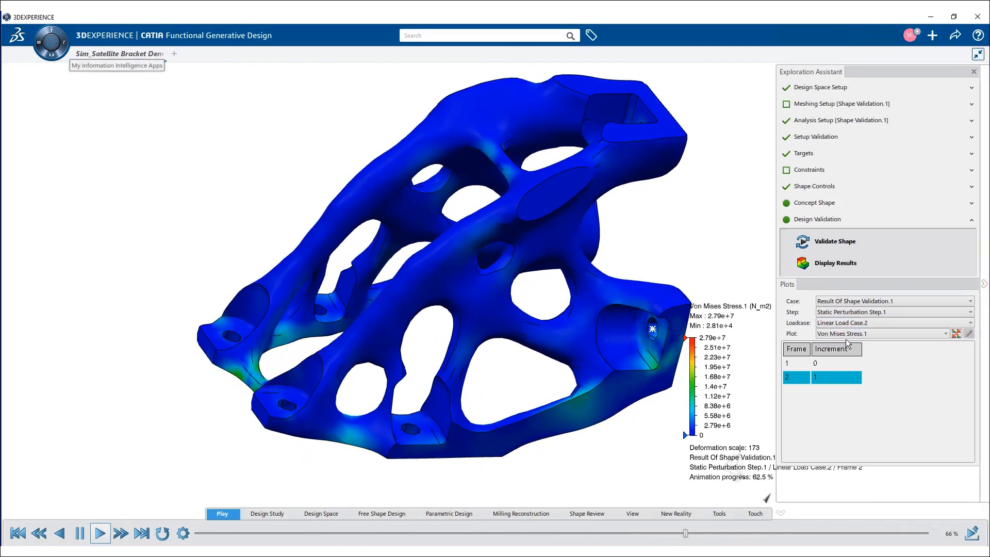